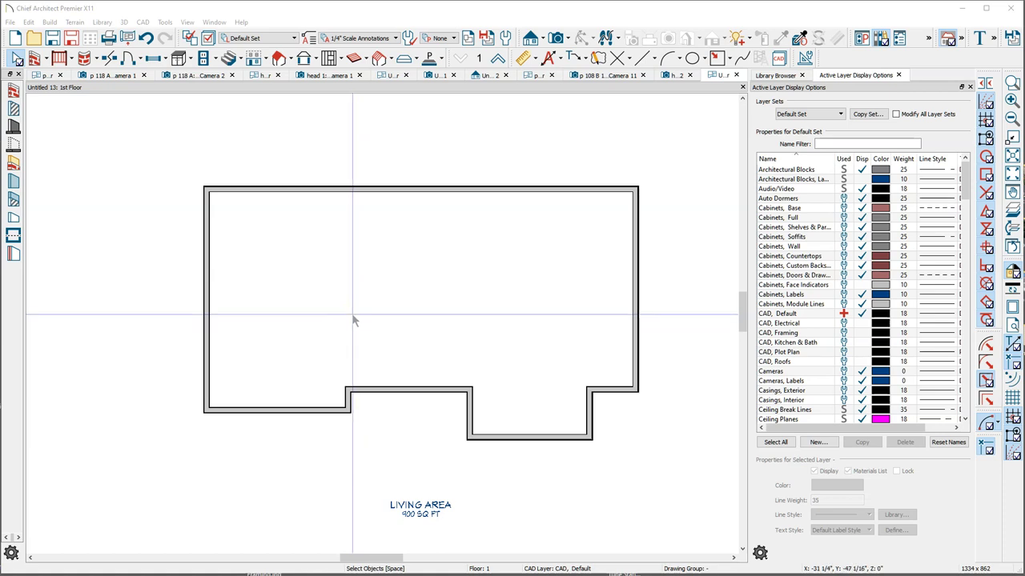
# Step: Enable Auto Rebuild Roofs in Build Roof and build at 10-in-12 pitch with 18" overhangs
pyautogui.click(278, 59)
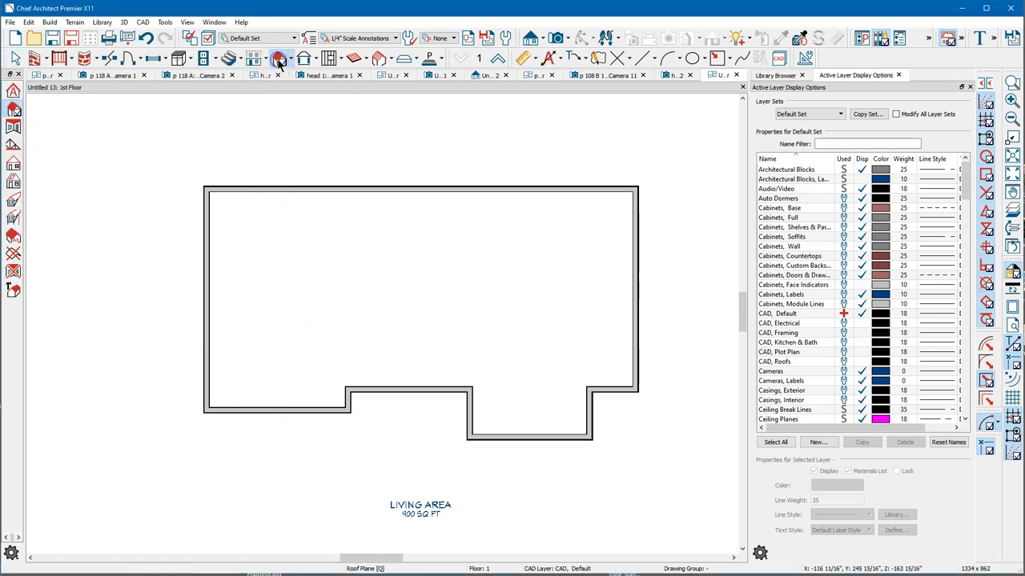
pyautogui.doubleClick(279, 61)
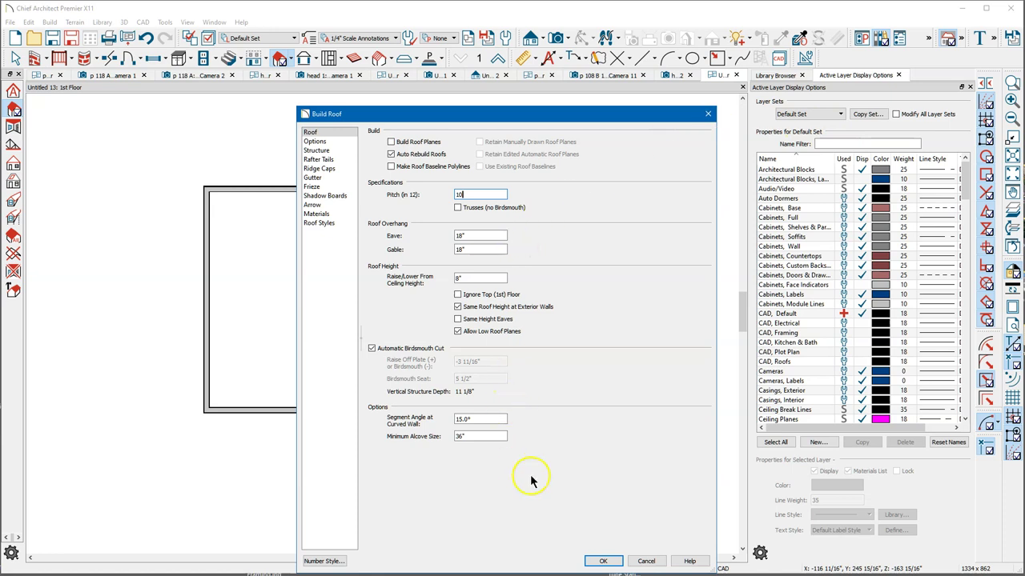
pyautogui.click(599, 561)
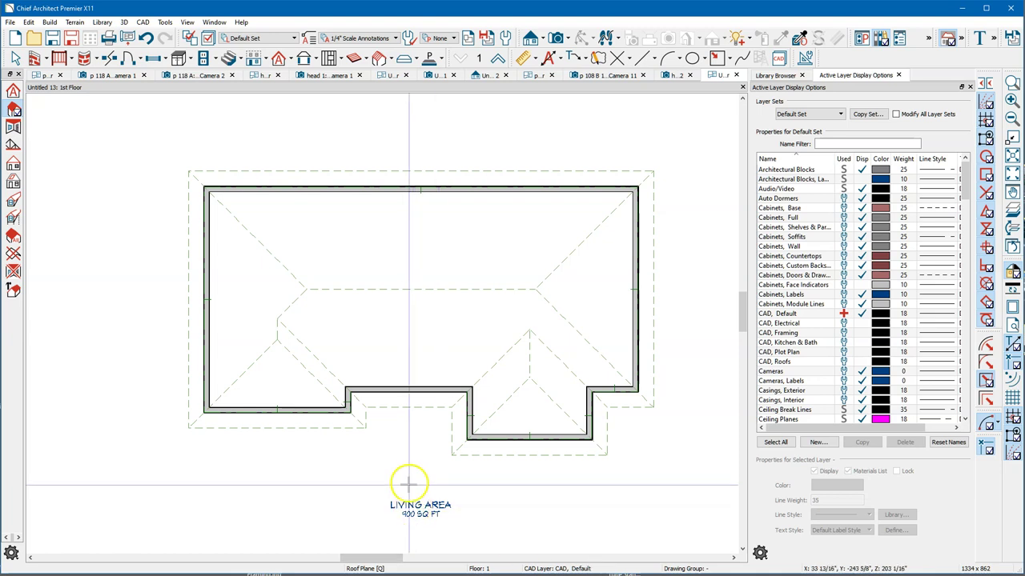
# Step: Select the end walls and change them to gable walls so the roof gets gable ends
pyautogui.press('space')
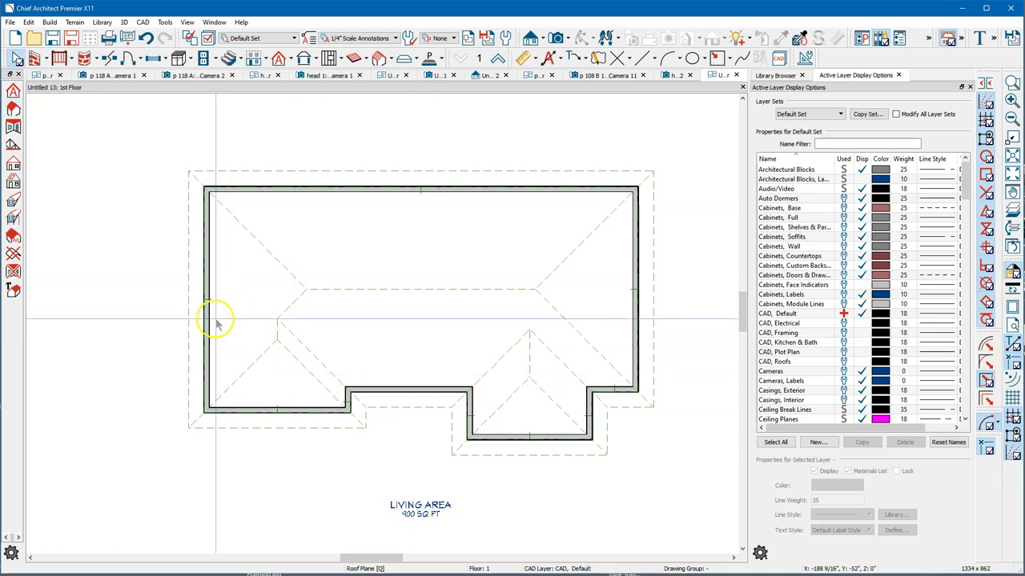
pyautogui.click(205, 301)
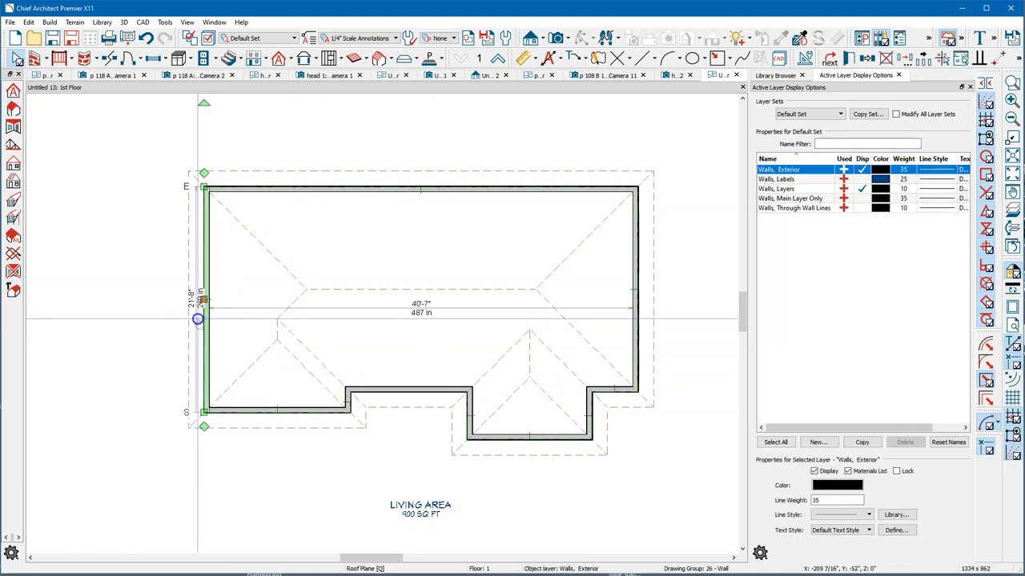
pyautogui.keyDown('shift'); pyautogui.click(634, 258); pyautogui.keyUp('shift')
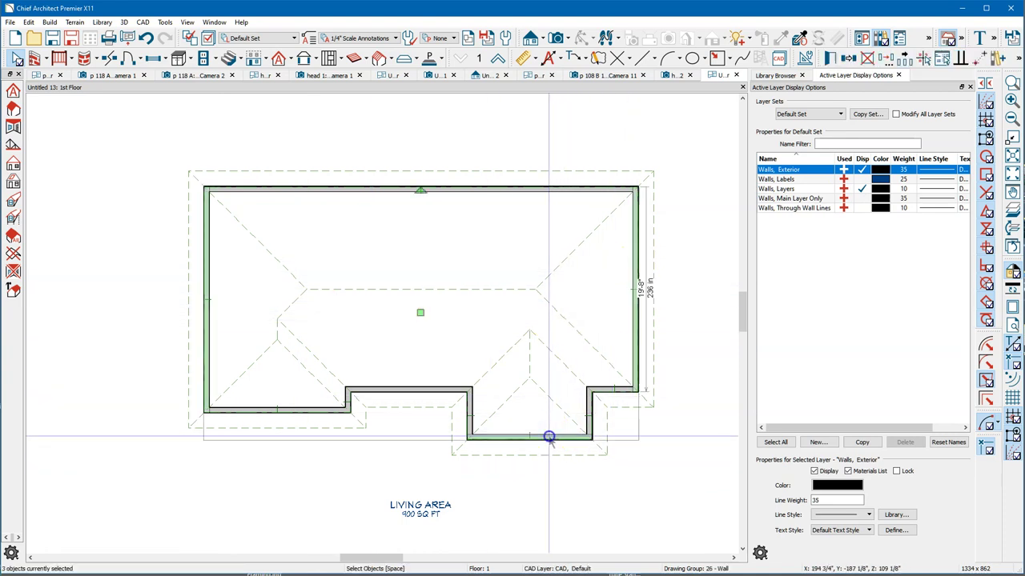
pyautogui.press('Escape')
pyautogui.click(294, 413)
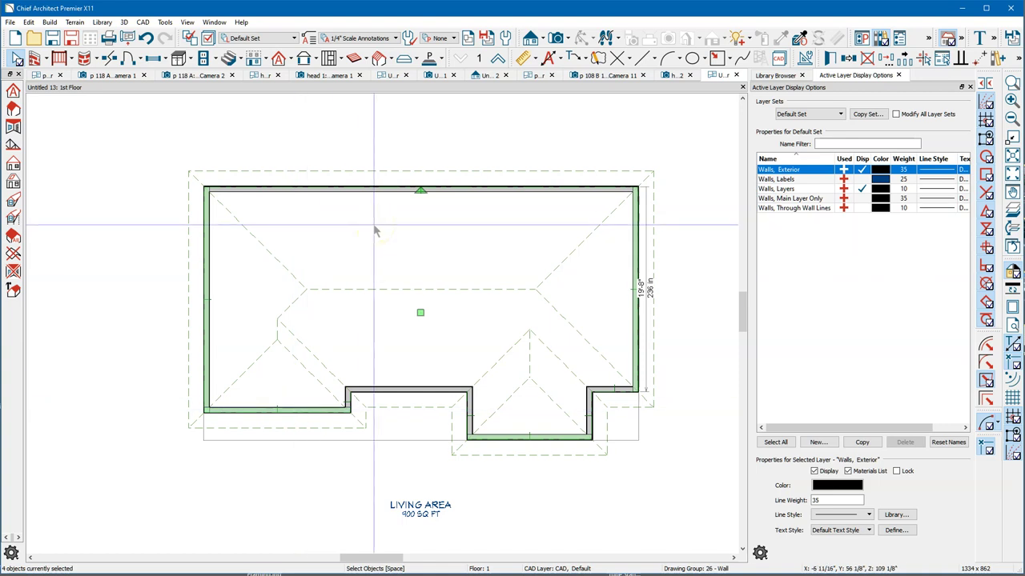
pyautogui.rightClick(421, 313)
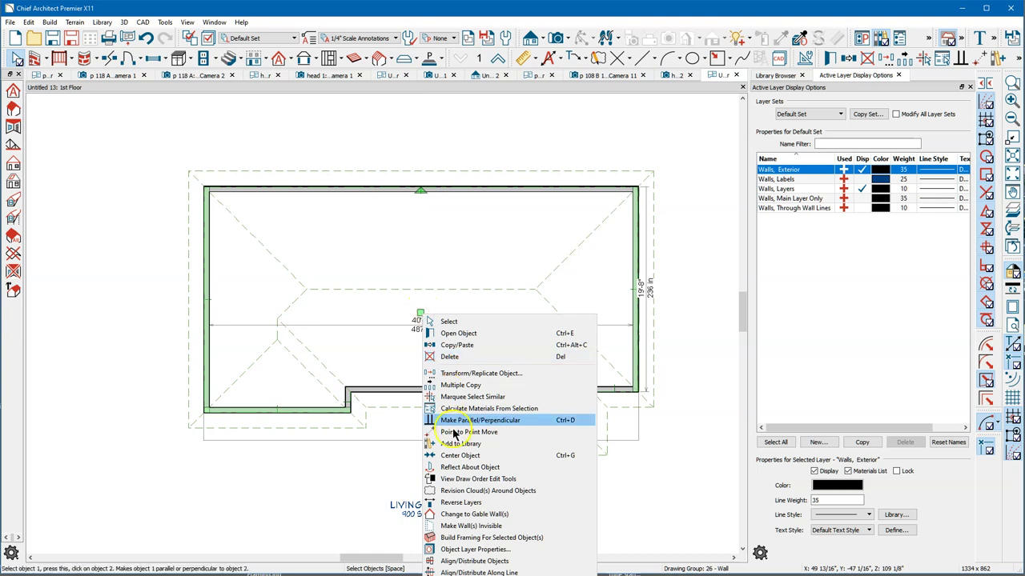
pyautogui.click(472, 520)
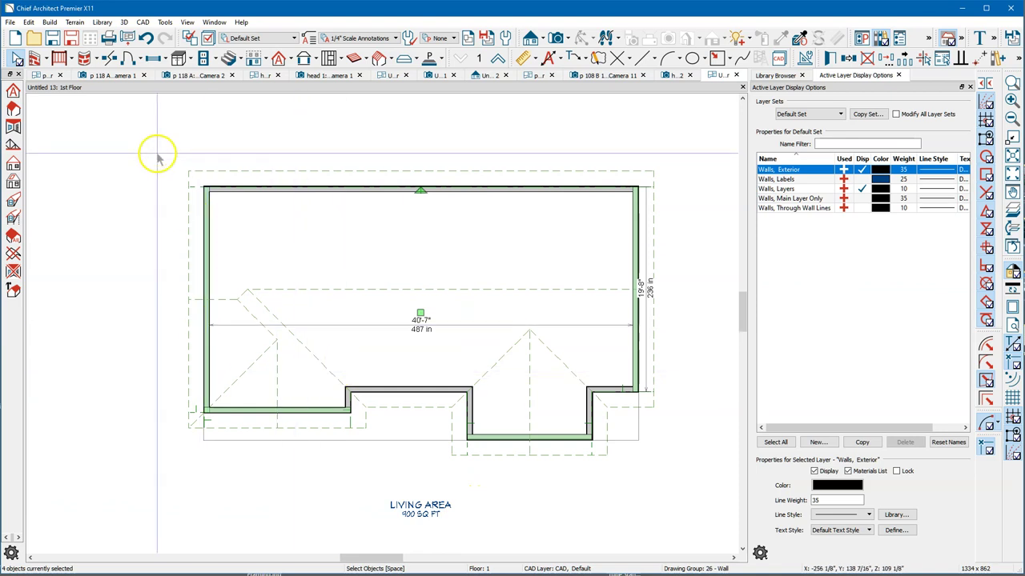
# Step: Break the left wall just above its lower corner and make the short lower piece a hip wall
pyautogui.click(95, 134)
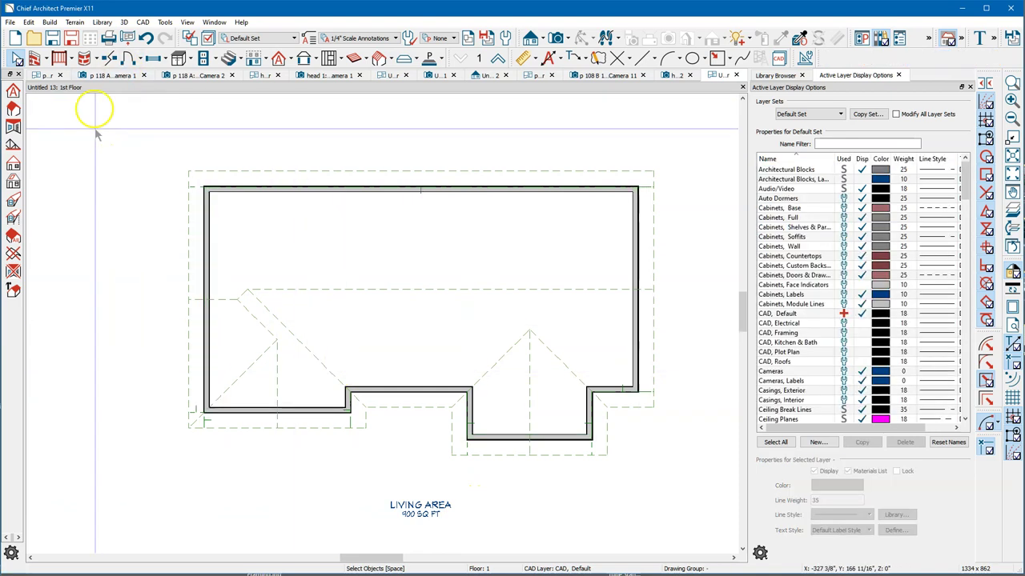
pyautogui.click(110, 58)
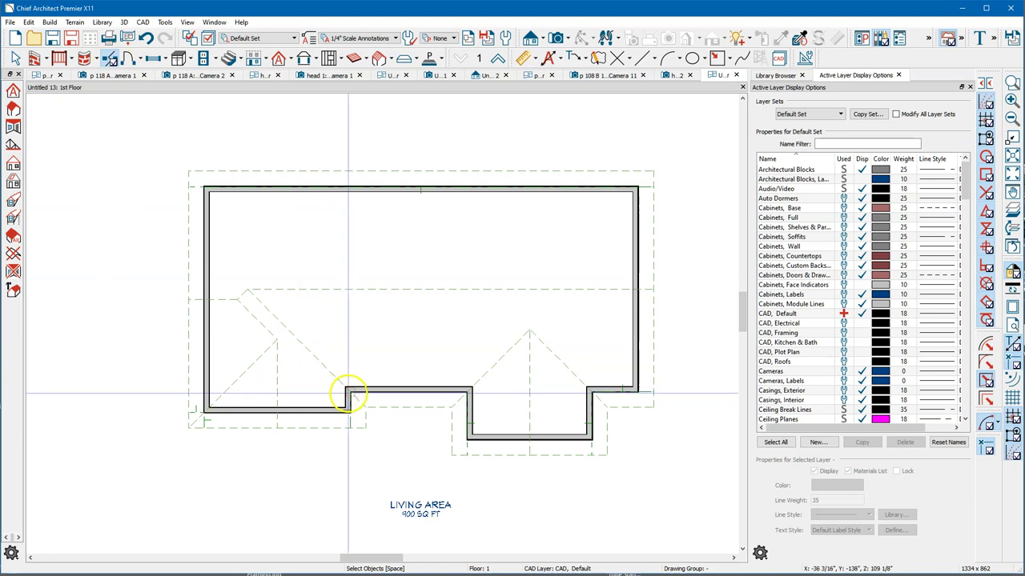
pyautogui.moveTo(344, 393); pyautogui.dragTo(209, 398)
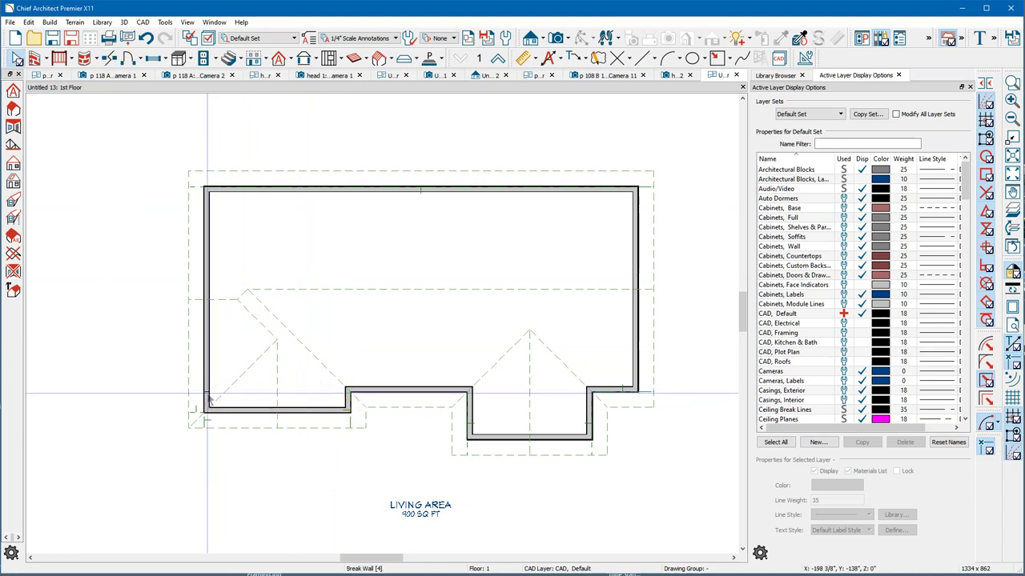
pyautogui.click(207, 401)
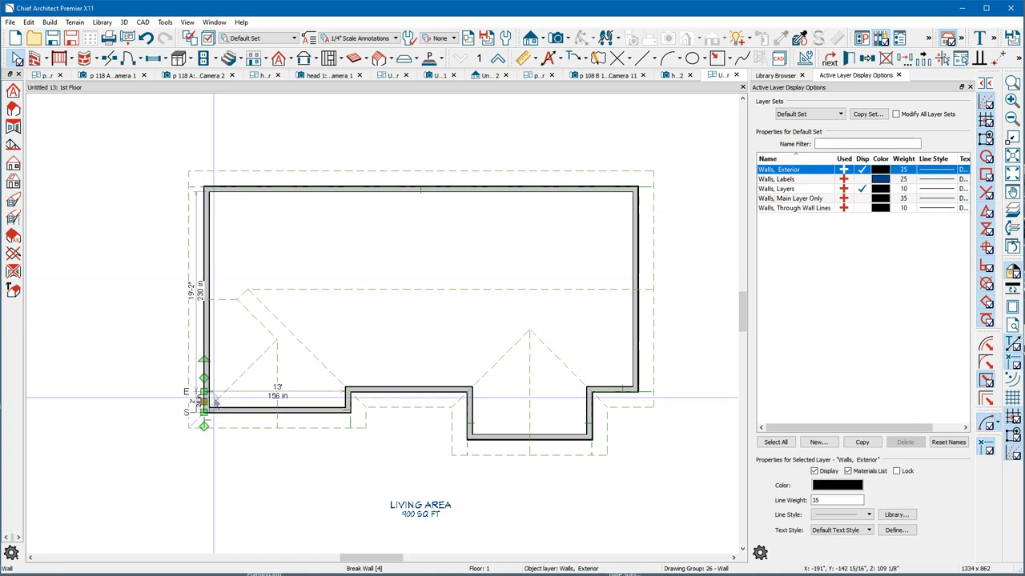
pyautogui.rightClick(206, 406)
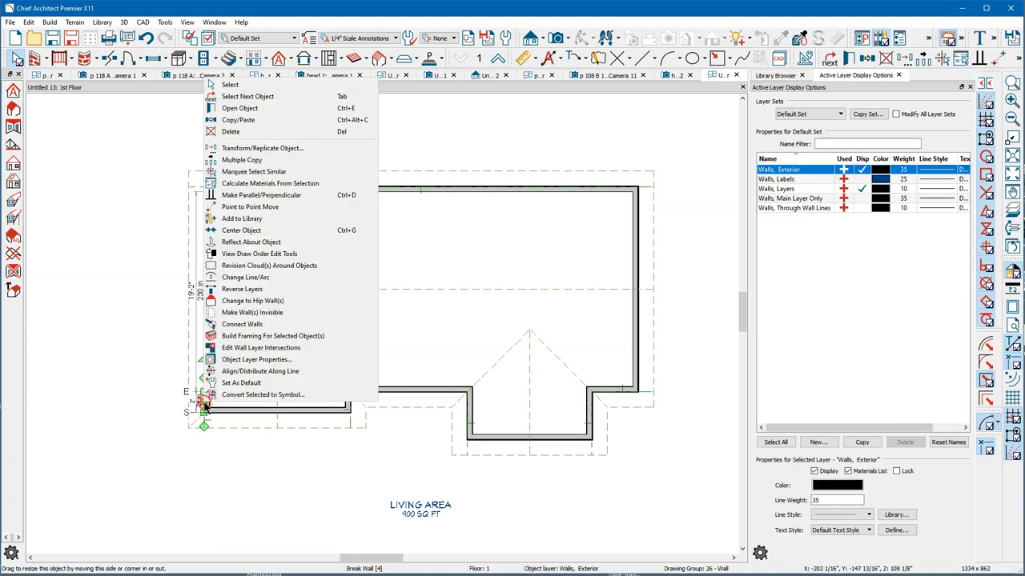
pyautogui.click(271, 303)
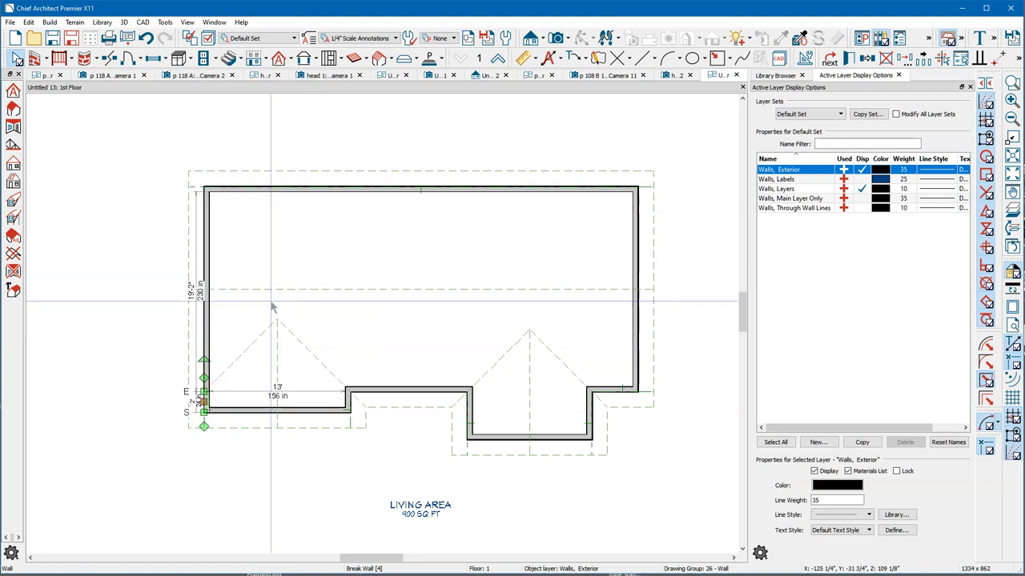
pyautogui.click(447, 78)
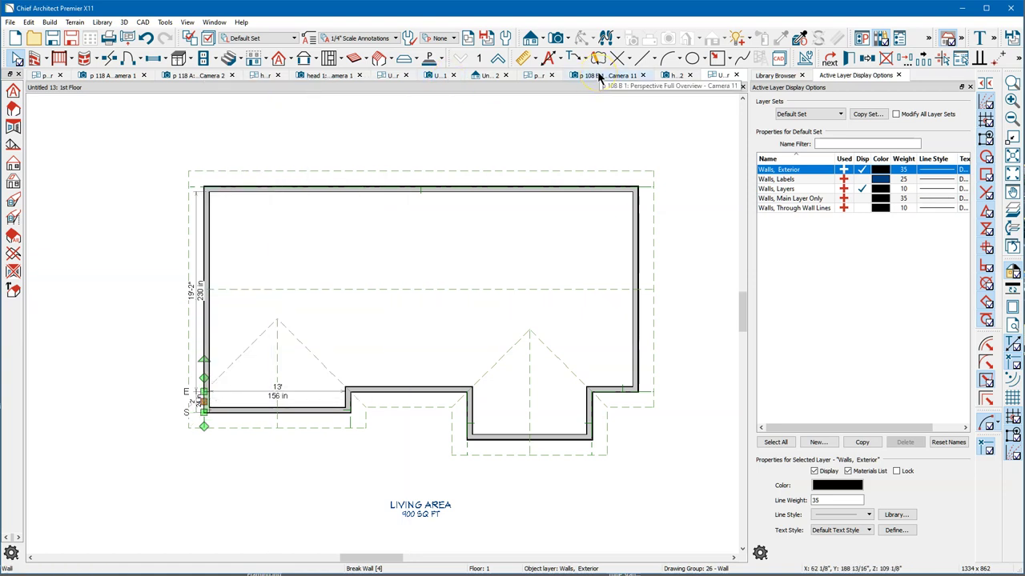
# Step: Create a Perspective Full Overview of the house as a line drawing with patterns off, orbited to the front
pyautogui.click(564, 38)
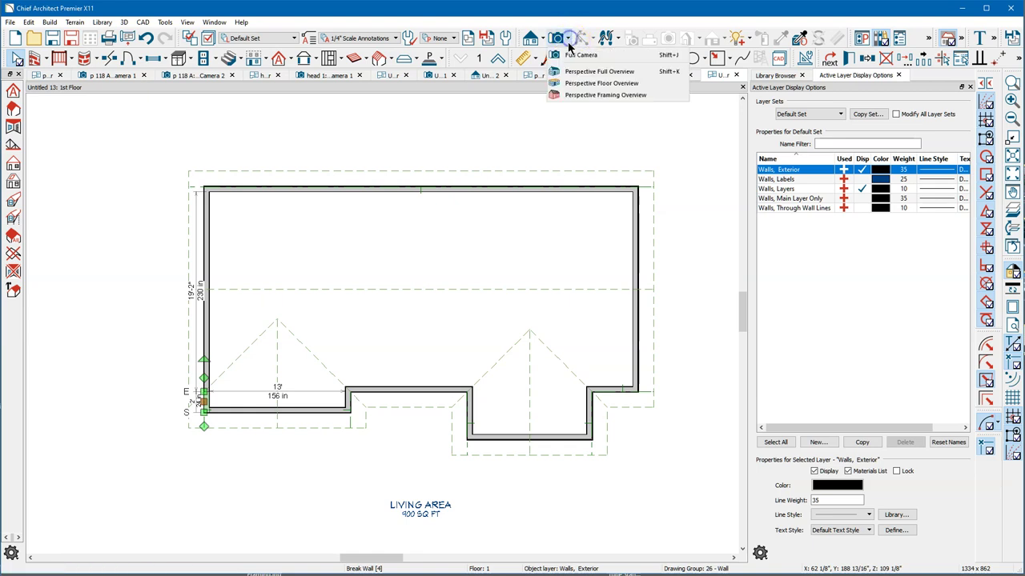
pyautogui.click(593, 72)
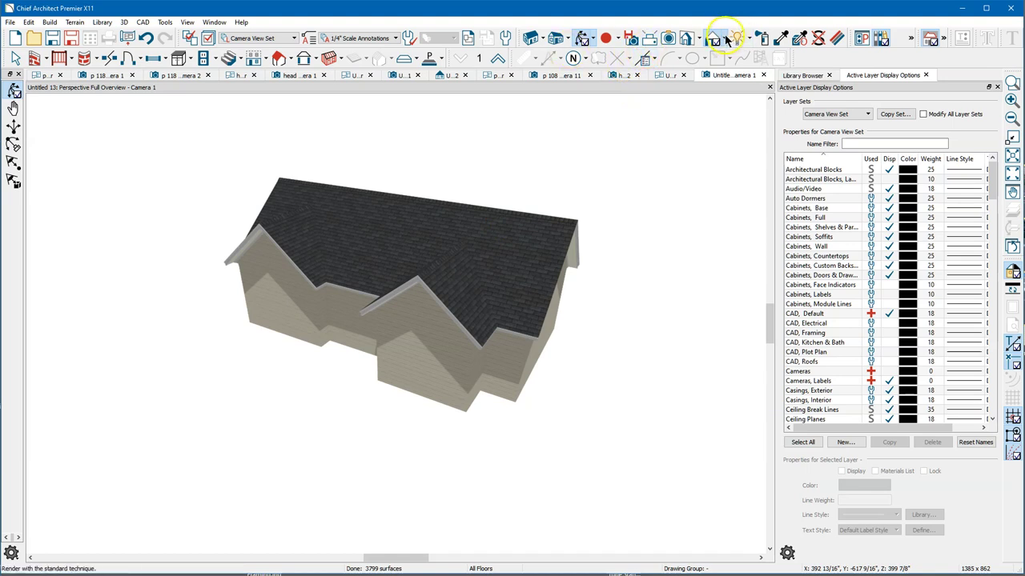
pyautogui.click(726, 39)
pyautogui.click(741, 100)
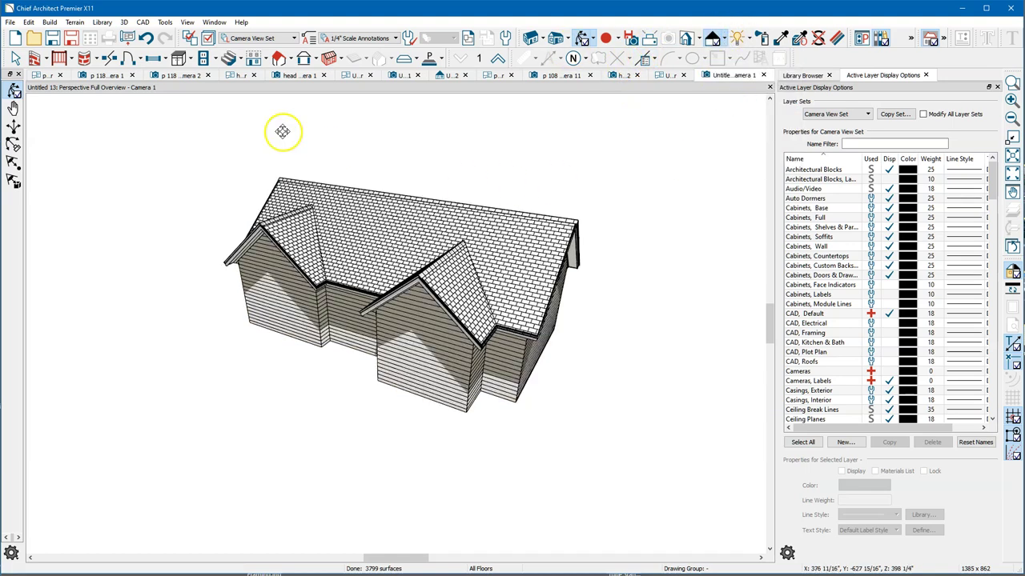
pyautogui.click(124, 23)
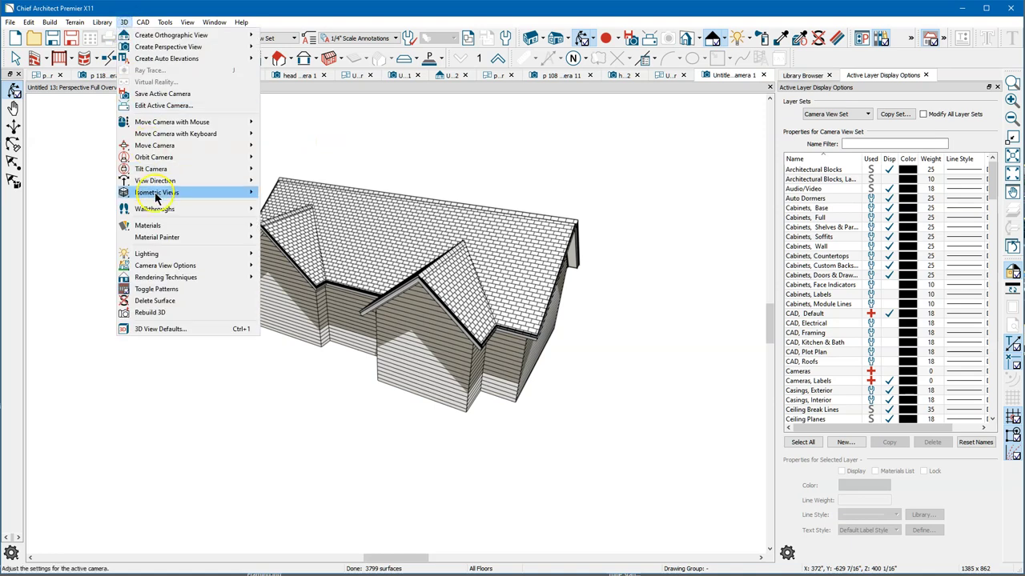
pyautogui.click(170, 291)
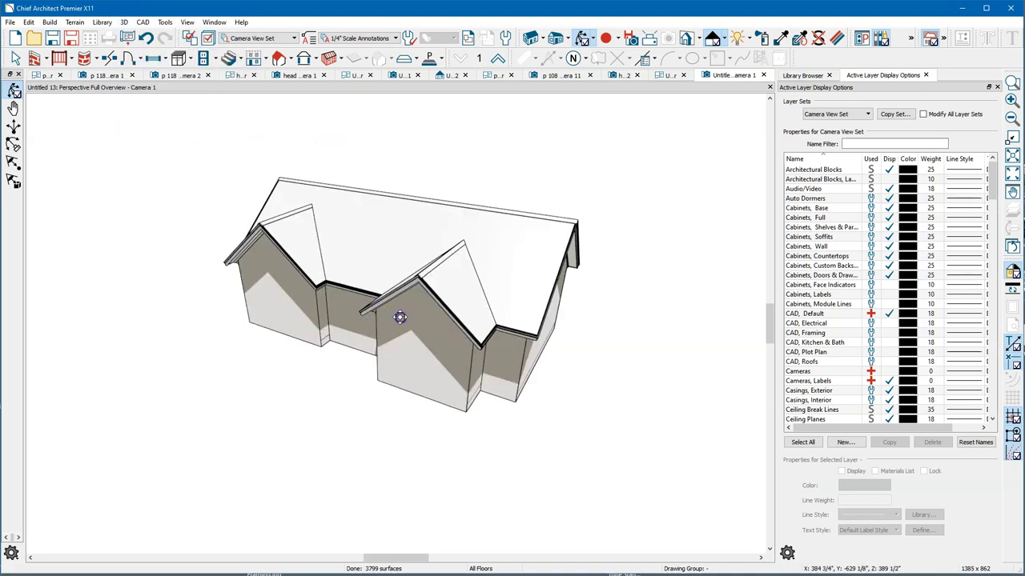
pyautogui.moveTo(398, 286); pyautogui.dragTo(350, 283)
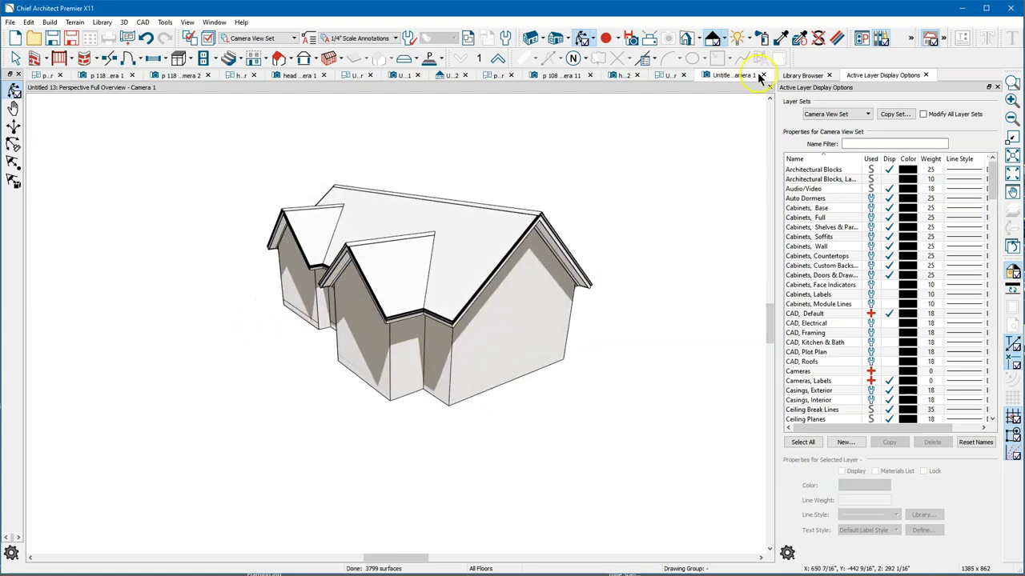
# Step: On the 1st Floor plan, give the four front bay walls a 12-in-12 roof pitch
pyautogui.click(664, 76)
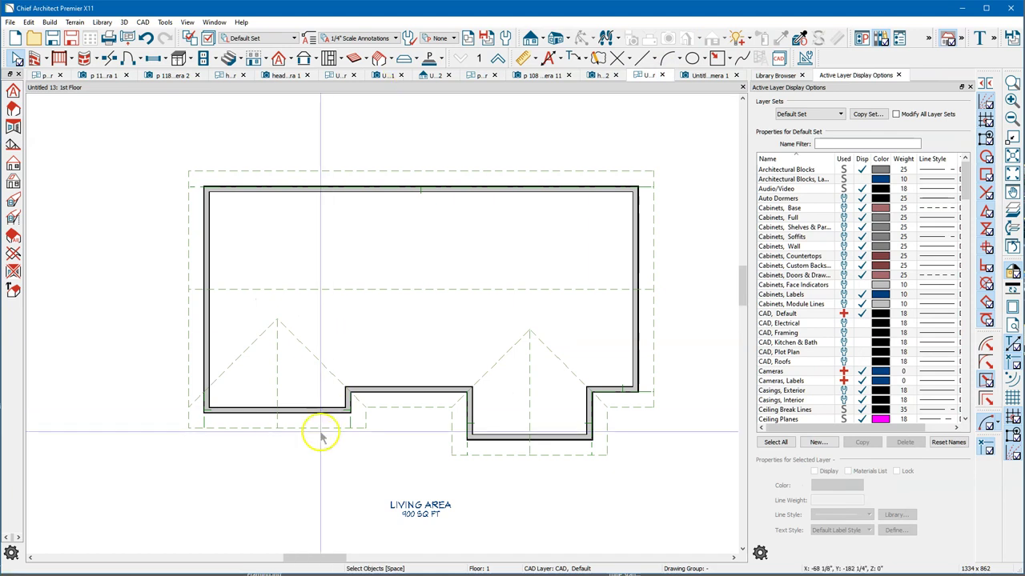
pyautogui.click(210, 406)
pyautogui.keyDown('shift'); pyautogui.click(347, 396); pyautogui.keyUp('shift')
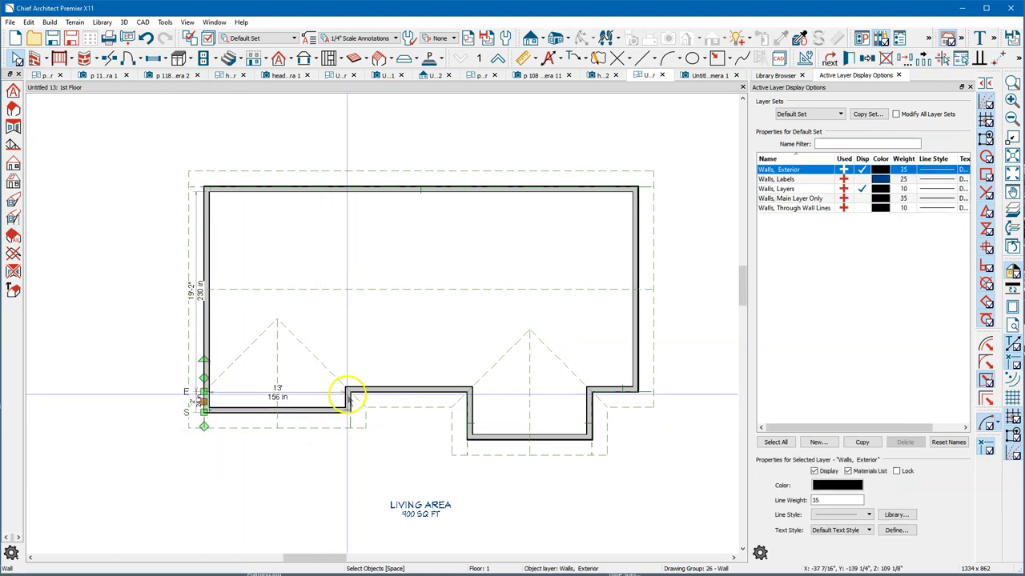
pyautogui.keyDown('shift'); pyautogui.click(470, 417); pyautogui.keyUp('shift')
pyautogui.keyDown('shift'); pyautogui.click(588, 418); pyautogui.keyUp('shift')
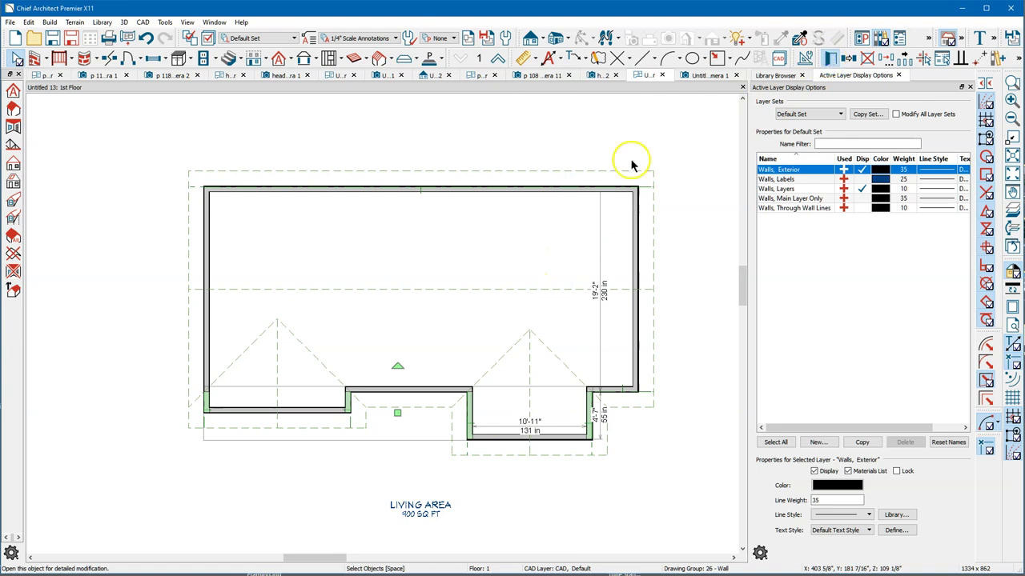
pyautogui.doubleClick(554, 228)
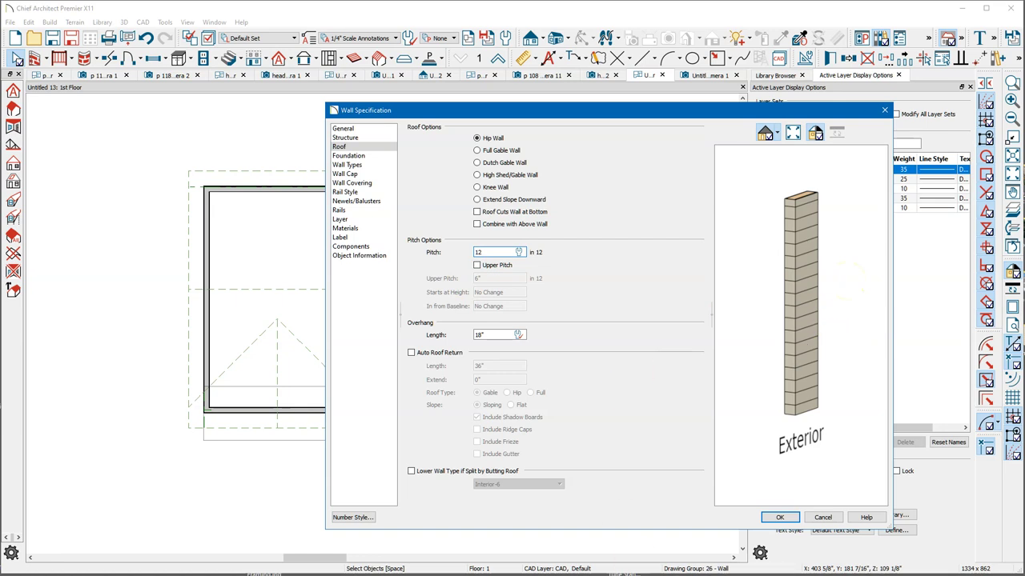
pyautogui.click(768, 517)
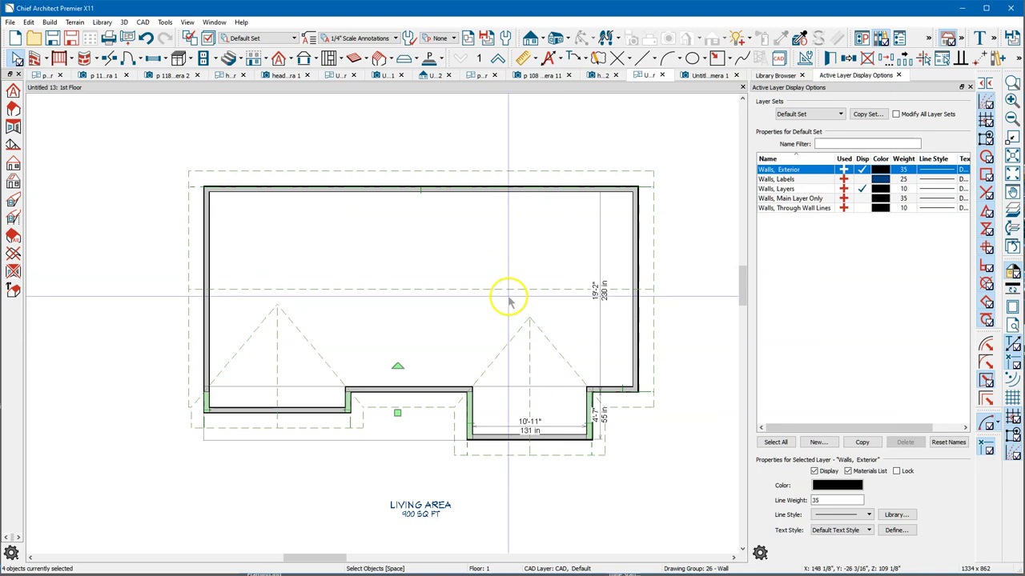
# Step: Return to the Camera 1 overview and orbit to a front view of the steep front gables
pyautogui.click(709, 76)
pyautogui.moveTo(400, 291); pyautogui.dragTo(373, 293)
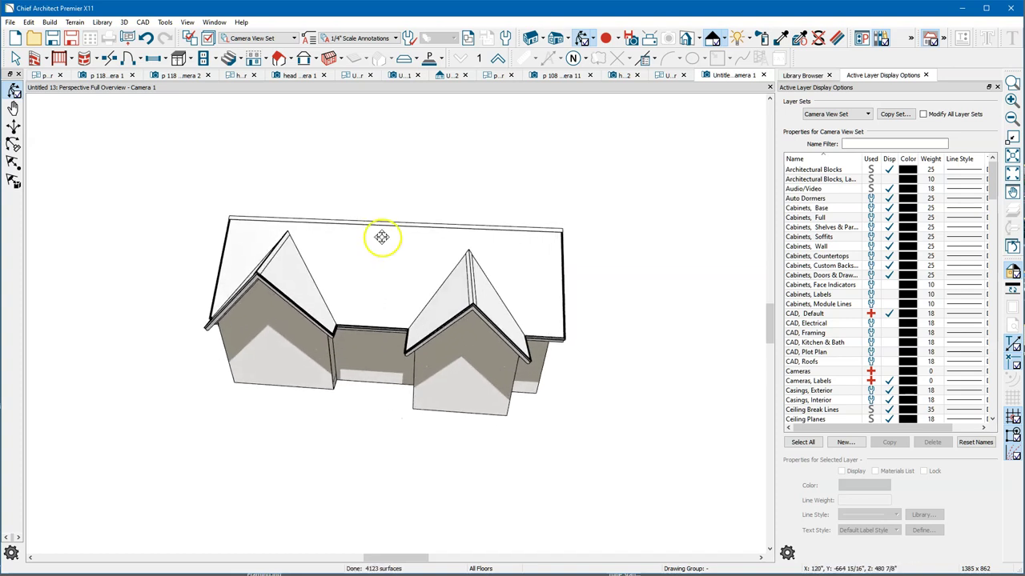
pyautogui.click(279, 59)
# Step: Rebuild the roof with 8" pitch and 18" overhangs, then orbit and zoom to inspect the ridge
pyautogui.doubleClick(278, 61)
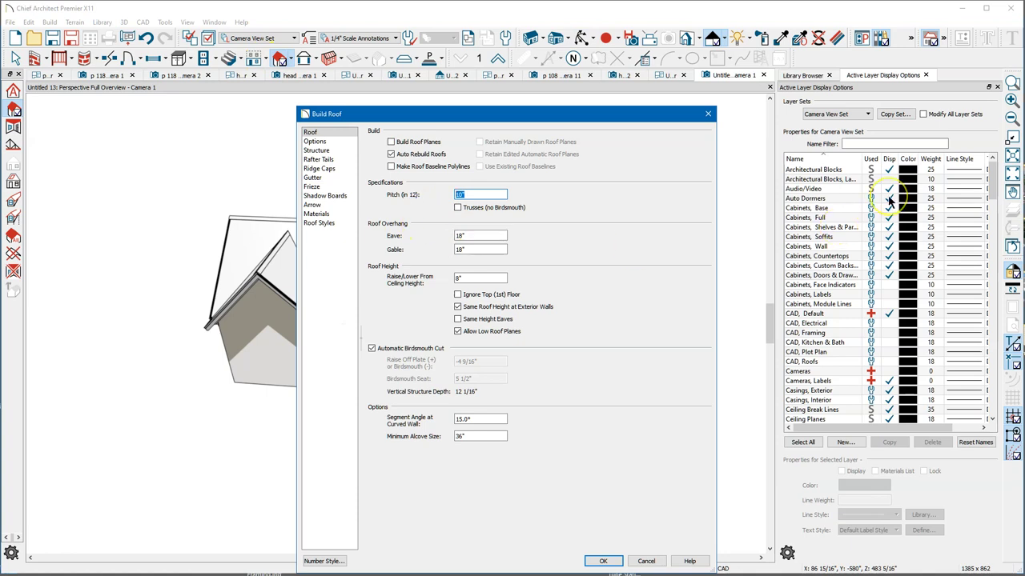
pyautogui.press('Return')
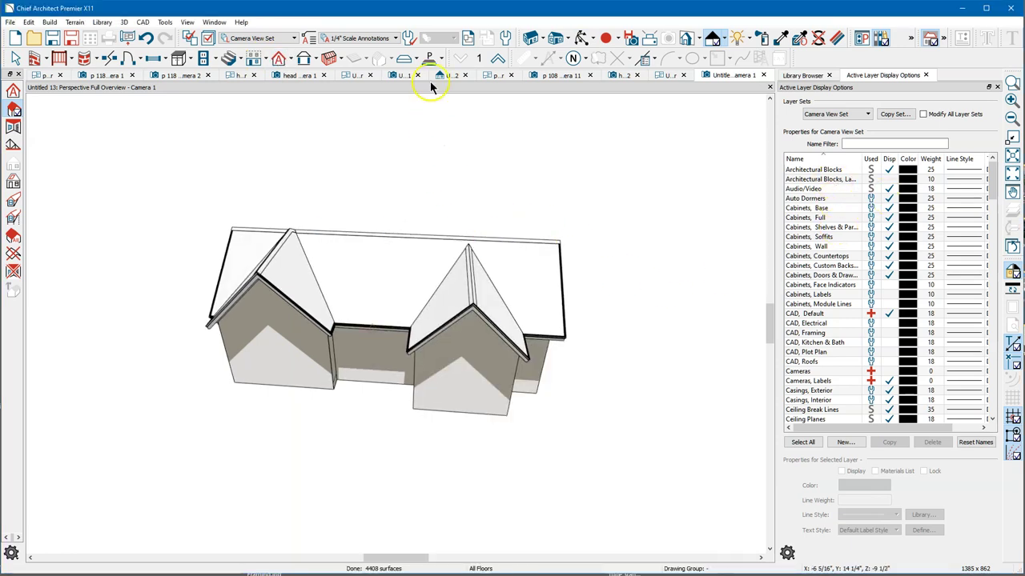
pyautogui.click(582, 37)
pyautogui.moveTo(552, 233)
pyautogui.mouseDown()
pyautogui.moveTo(497, 218)
pyautogui.moveTo(472, 238)
pyautogui.mouseUp()
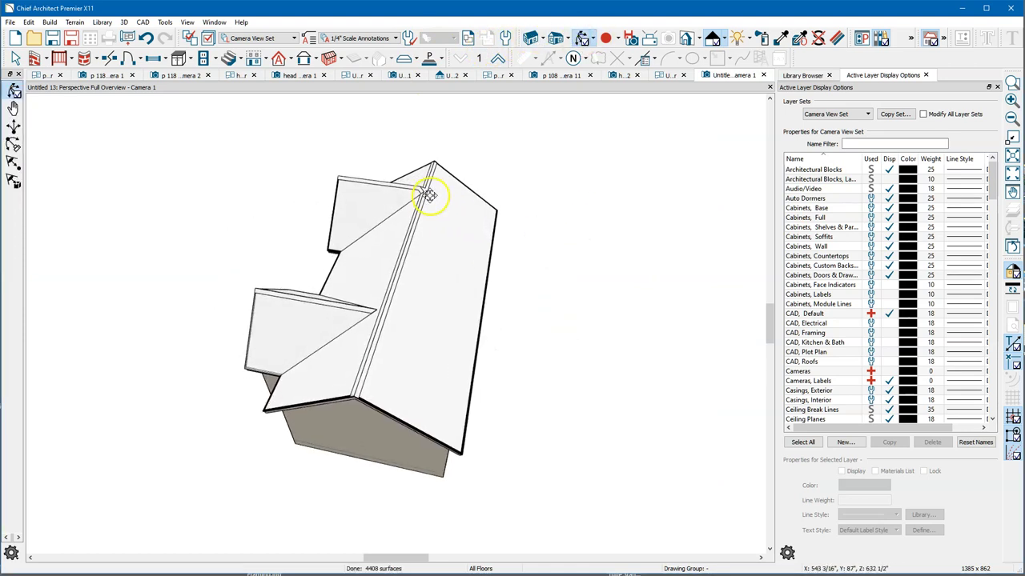
pyautogui.scroll(3, 425, 186)
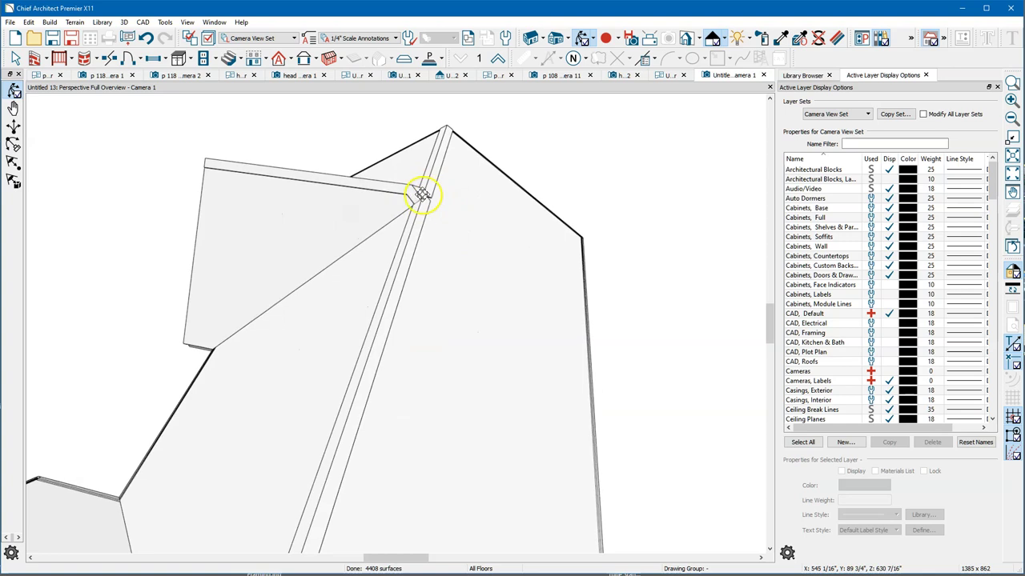
# Step: Rebuild the roof with the edited pitch and orbit the 3D view to review the two front gables
pyautogui.click(279, 61)
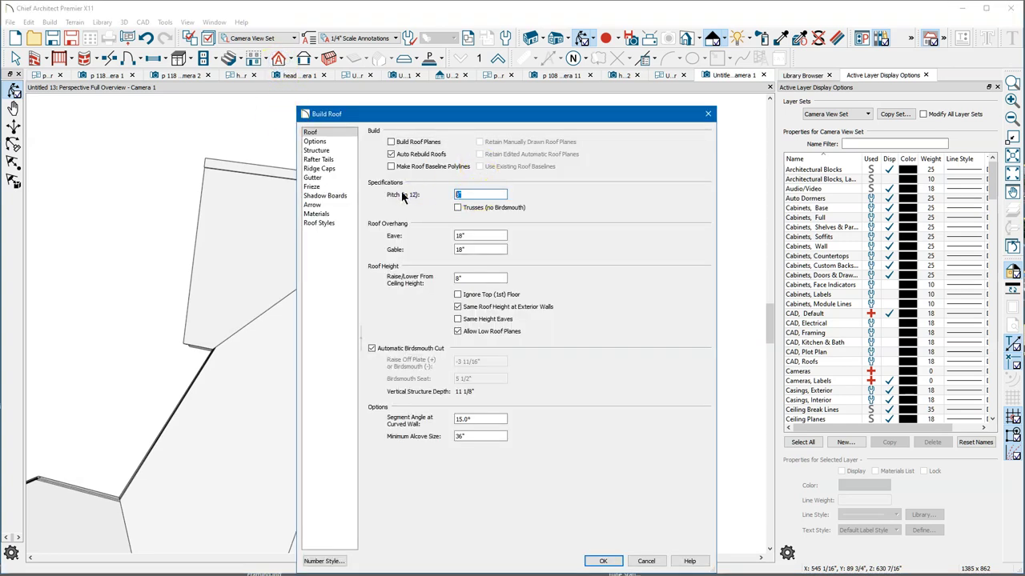
pyautogui.press('Return')
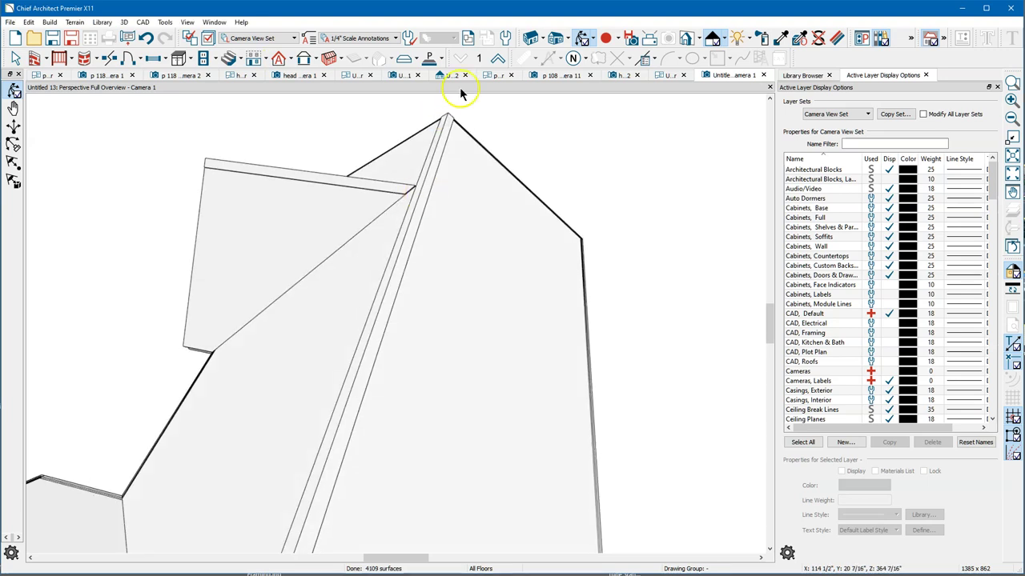
pyautogui.moveTo(476, 222); pyautogui.dragTo(328, 293)
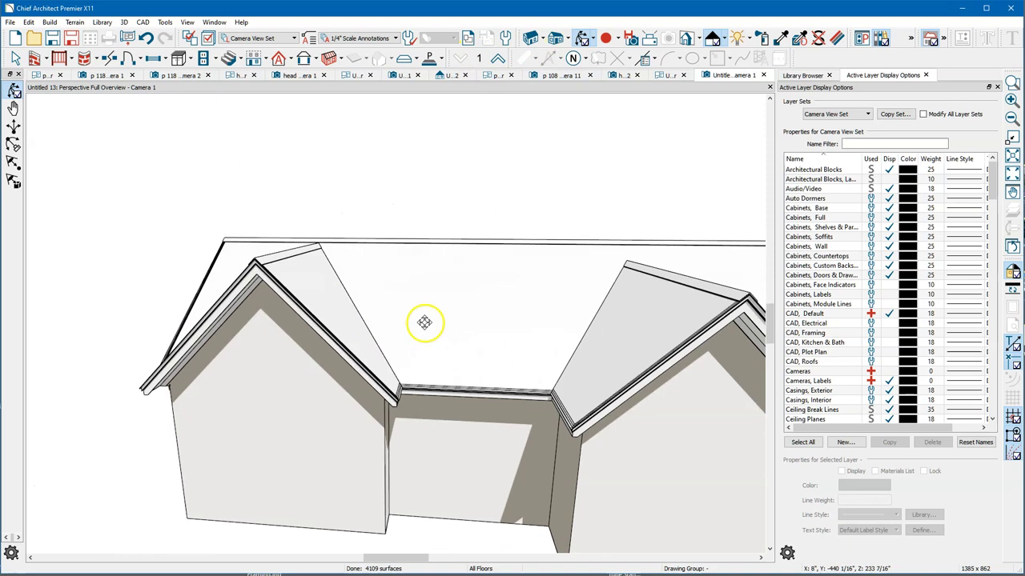
pyautogui.moveTo(322, 222); pyautogui.dragTo(514, 371)
pyautogui.moveTo(438, 379)
pyautogui.mouseDown()
pyautogui.moveTo(460, 366)
pyautogui.moveTo(304, 363)
pyautogui.moveTo(366, 361)
pyautogui.moveTo(350, 366)
pyautogui.moveTo(332, 344)
pyautogui.moveTo(264, 342)
pyautogui.mouseUp()
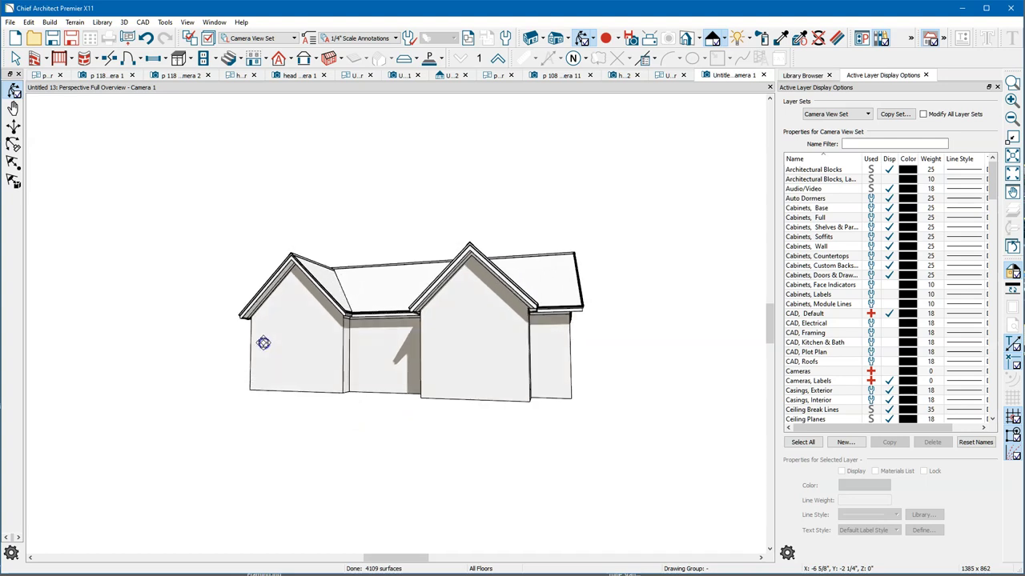
pyautogui.moveTo(329, 296); pyautogui.dragTo(390, 305)
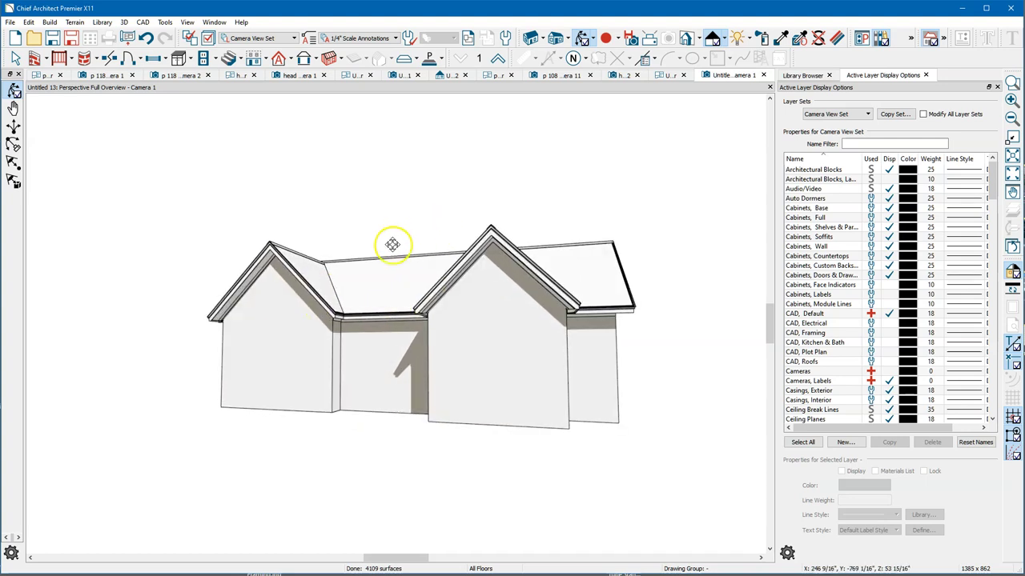
pyautogui.moveTo(392, 244); pyautogui.dragTo(342, 262)
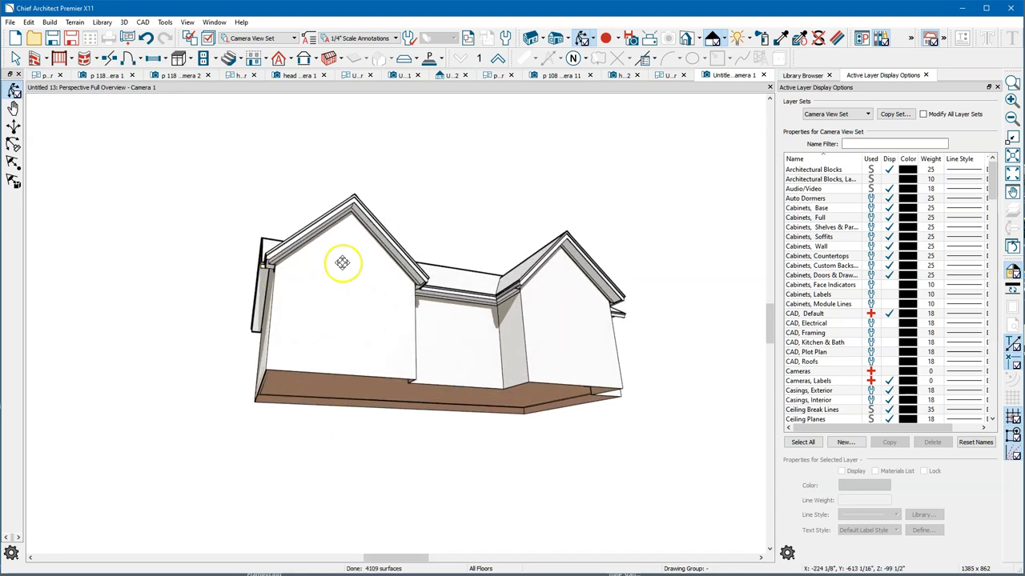
# Step: On the 1st Floor plan, select roof planes in turn to confirm the gable-end 1'-6" overhang
pyautogui.click(671, 78)
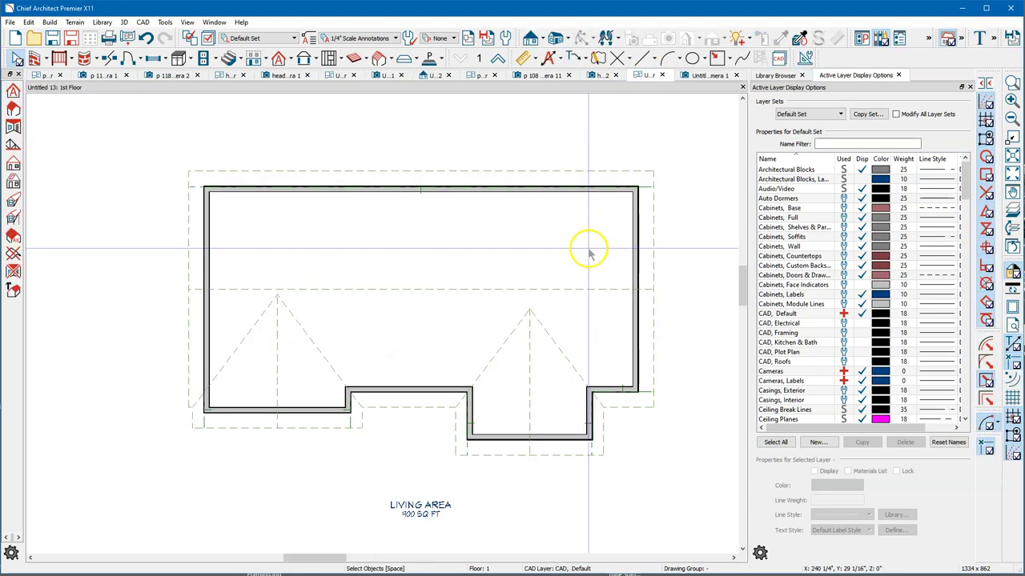
pyautogui.scroll(3, 182, 408)
pyautogui.scroll(3, 181, 408)
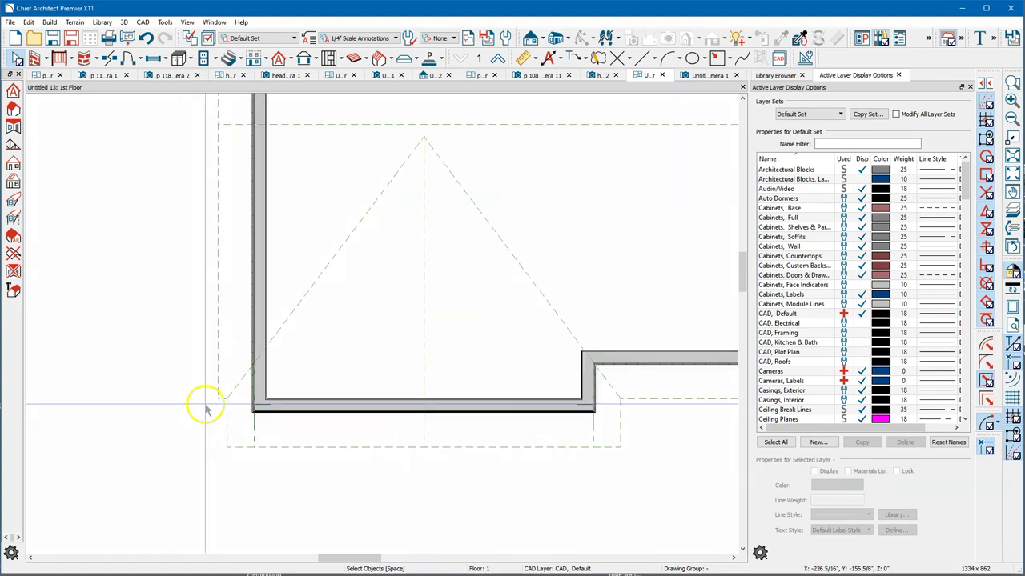
pyautogui.click(235, 410)
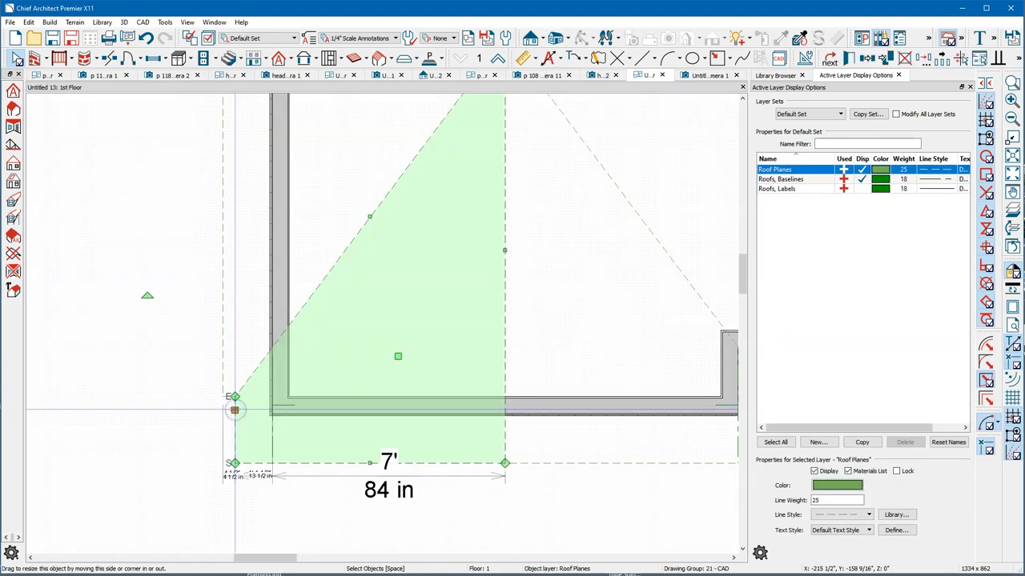
pyautogui.scroll(3, 249, 485)
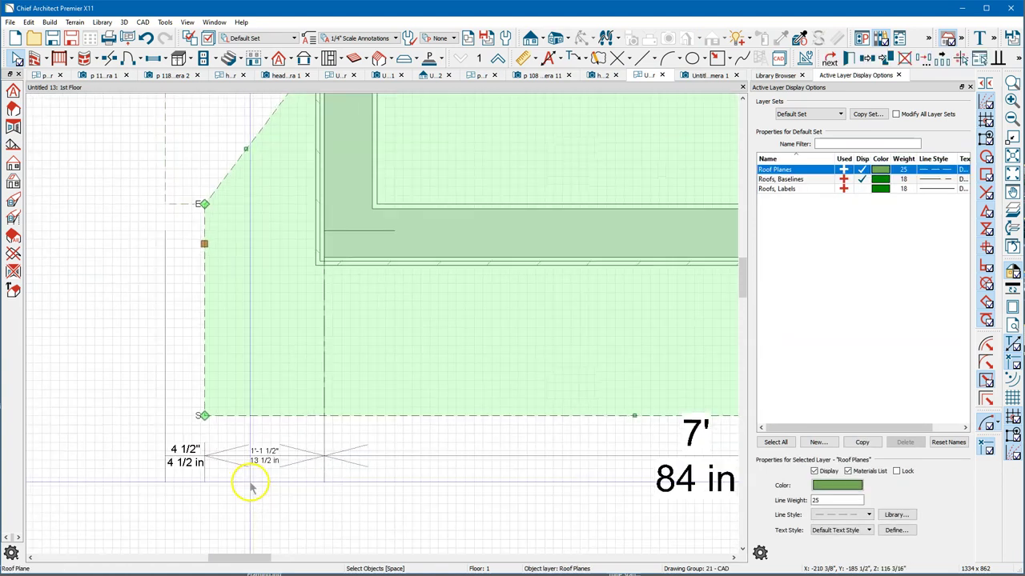
pyautogui.scroll(-5, 250, 463)
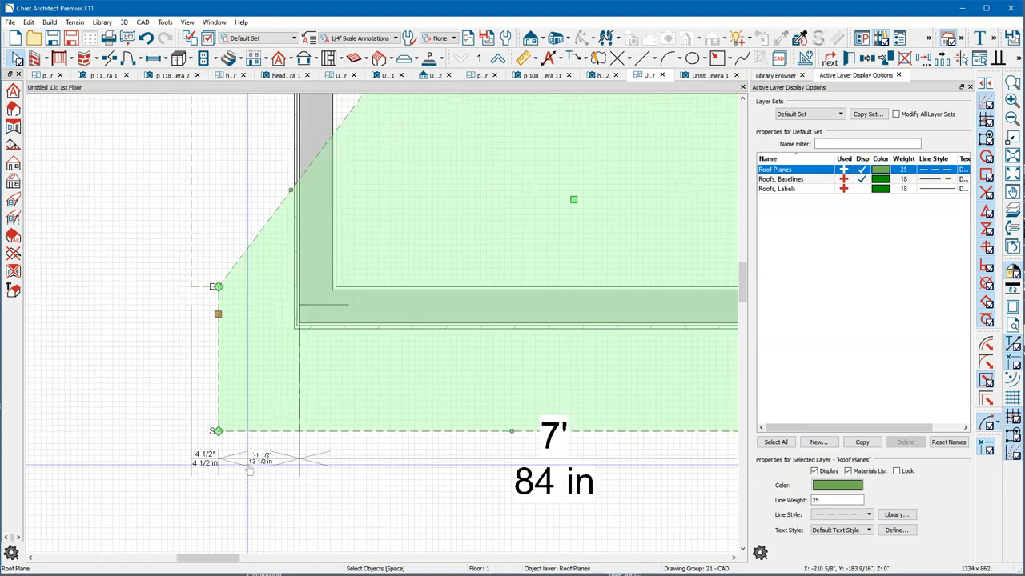
pyautogui.click(222, 318)
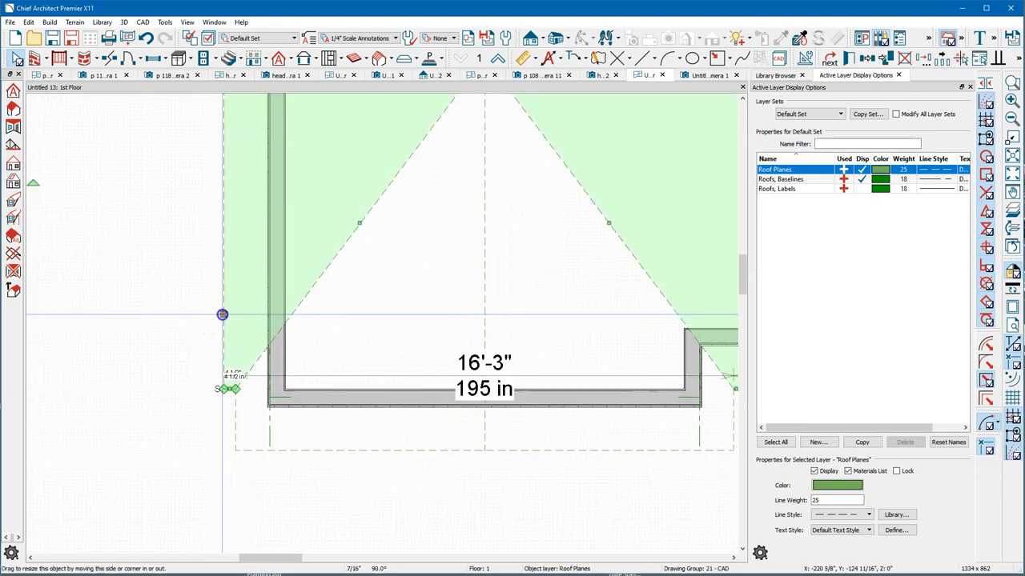
pyautogui.click(227, 199)
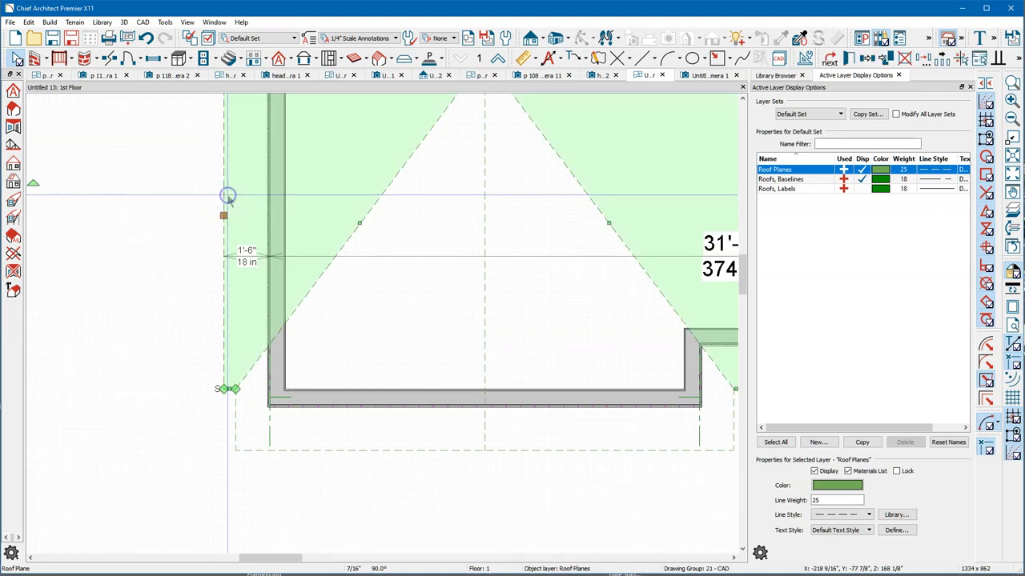
pyautogui.click(181, 330)
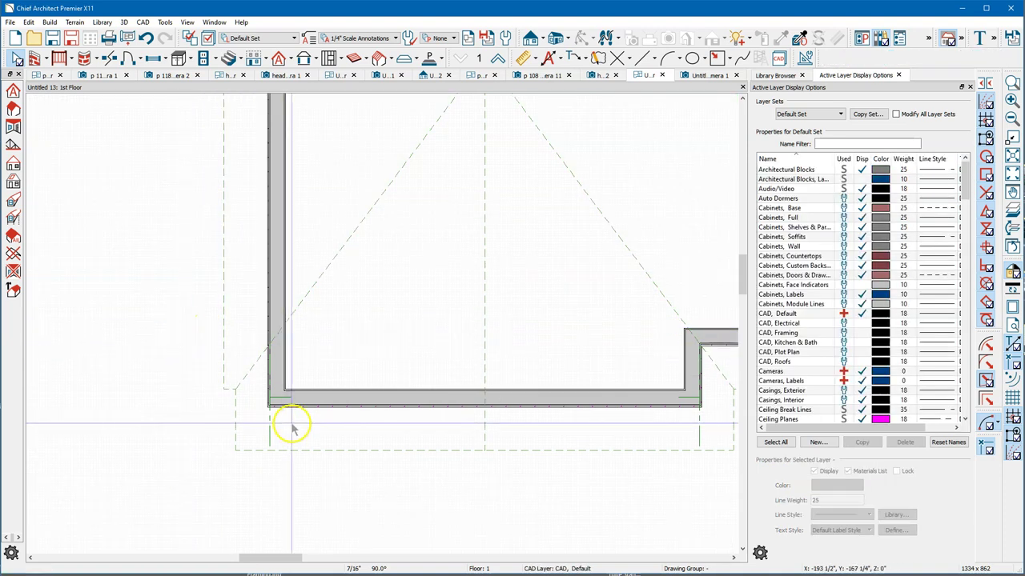
# Step: Turn on Same Height Eaves and rebuild the roof at 9" pitch, then review the plan
pyautogui.click(293, 61)
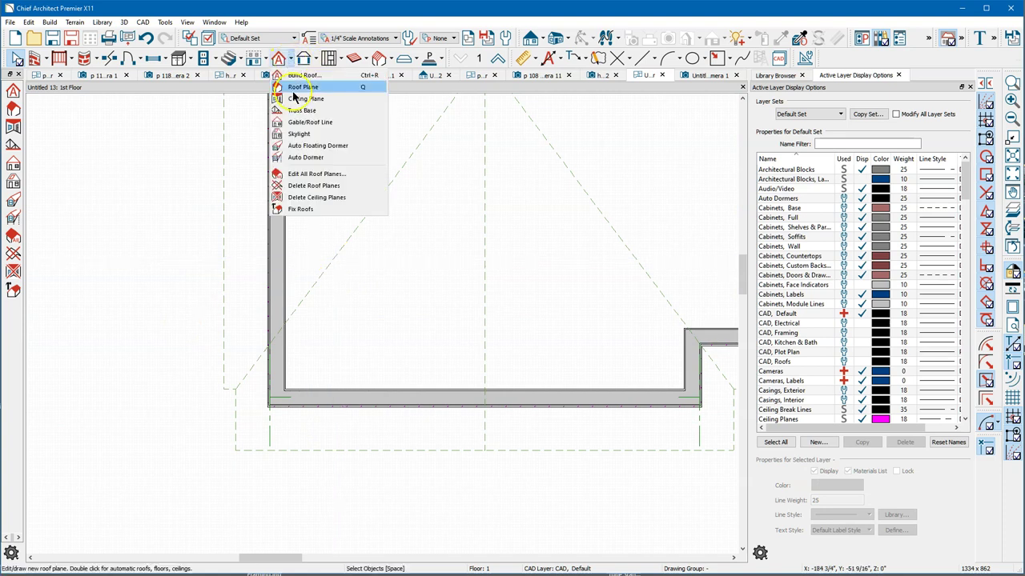
pyautogui.click(302, 75)
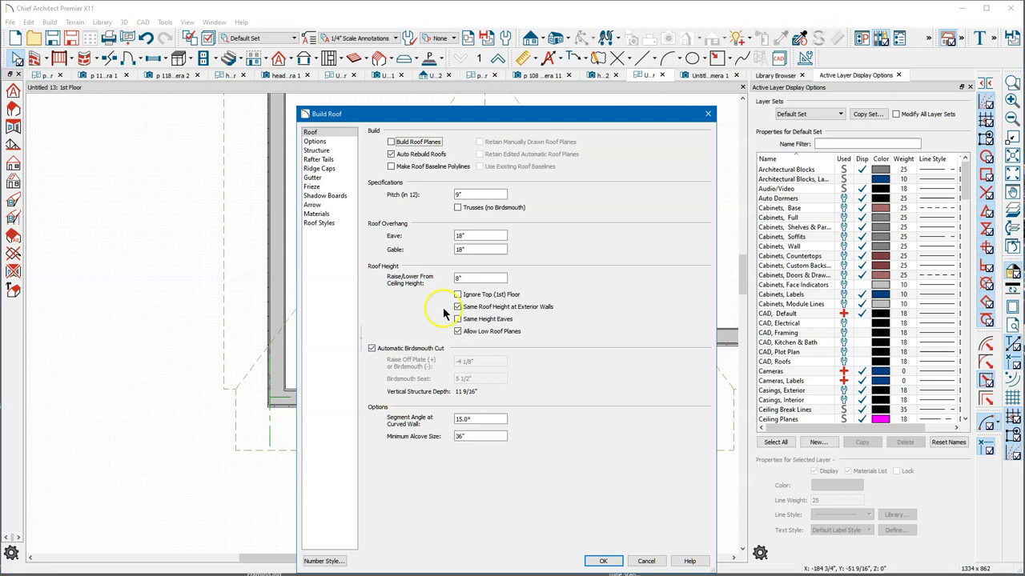
pyautogui.click(471, 320)
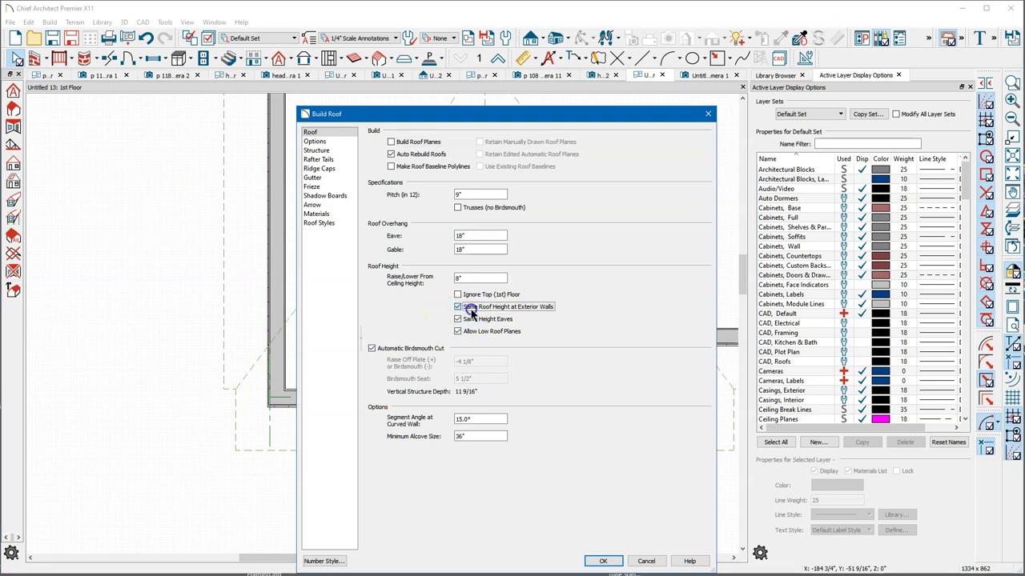
pyautogui.click(602, 561)
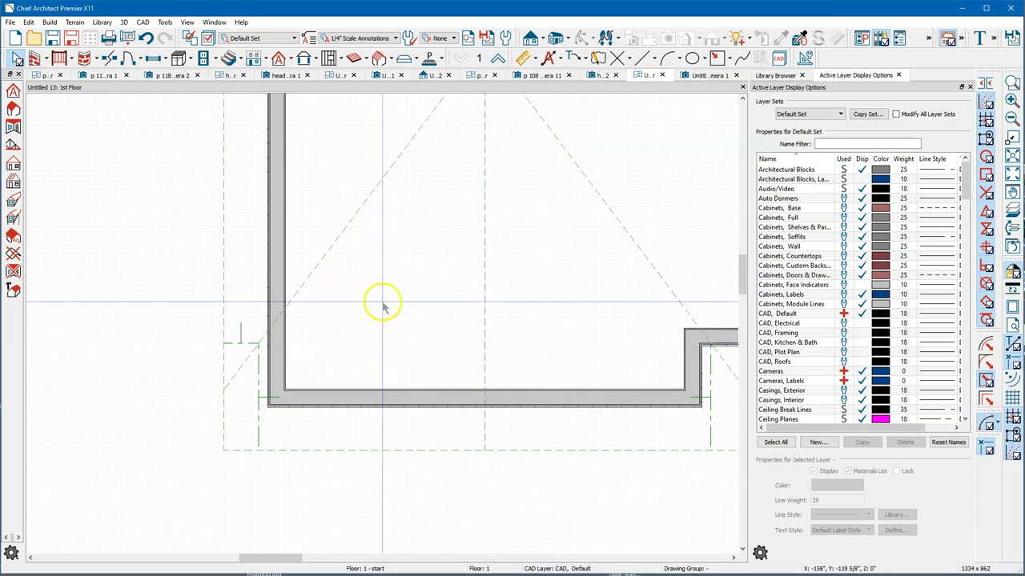
pyautogui.scroll(-1, 350, 314)
pyautogui.scroll(-3, 349, 314)
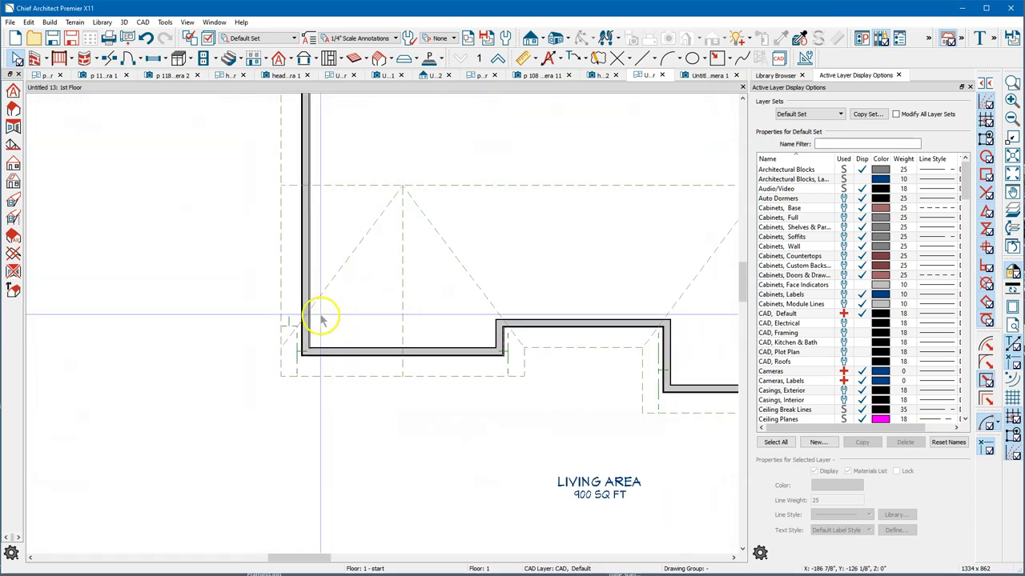
pyautogui.scroll(3, 480, 340)
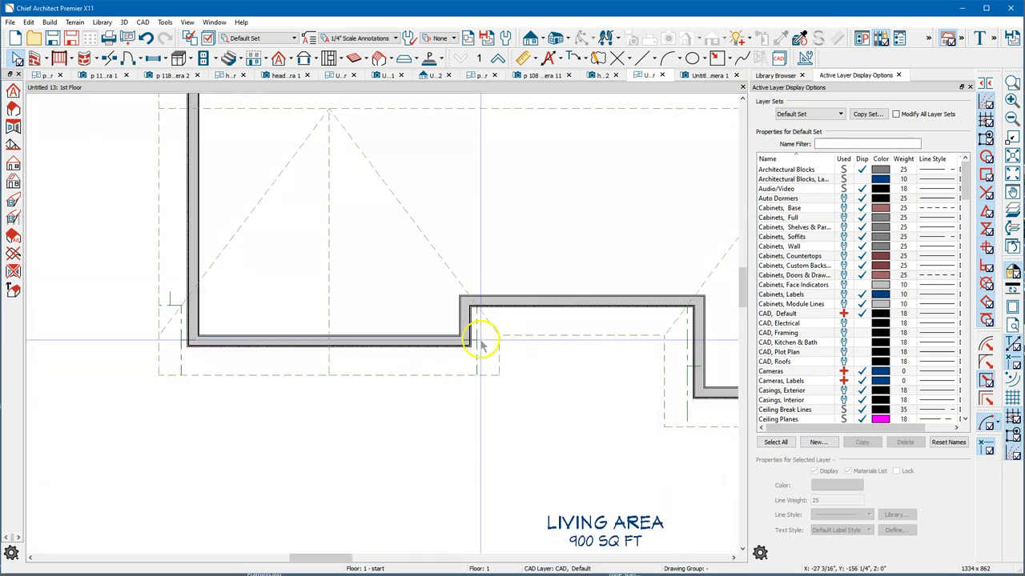
pyautogui.scroll(2, 481, 340)
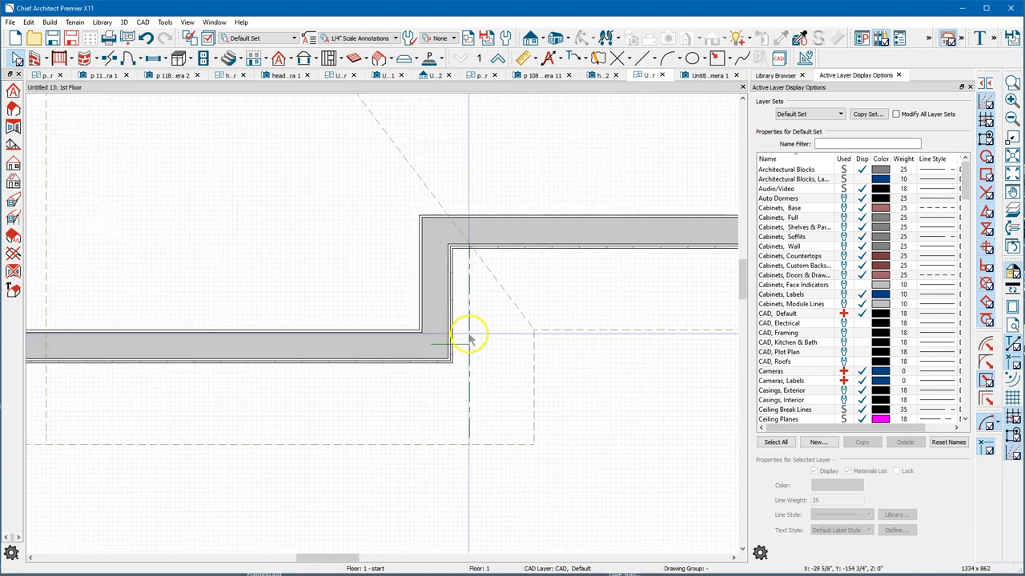
pyautogui.press('space')
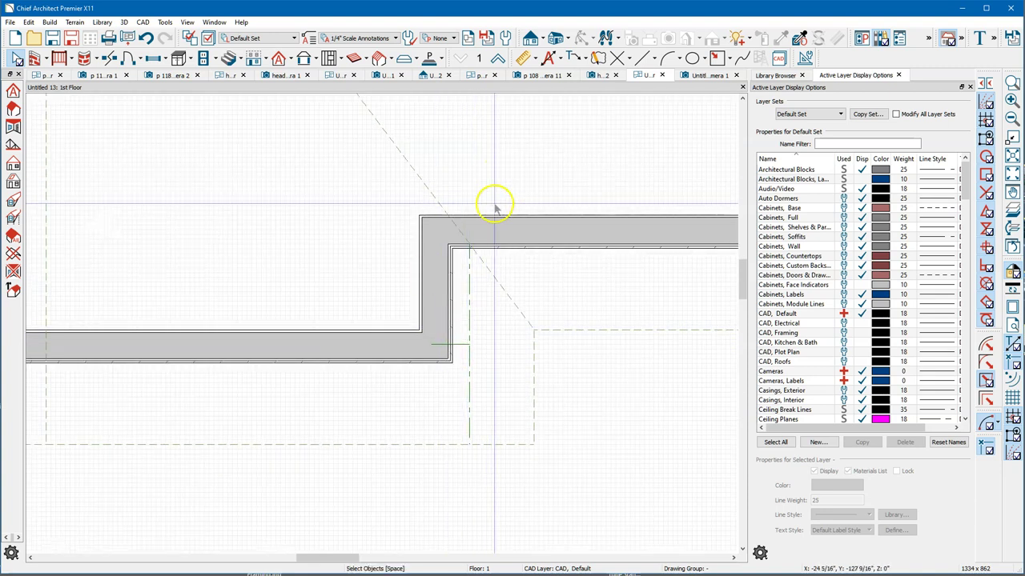
# Step: In the Camera 1 3D view, orbit to eye-level and side views to inspect the two front gables and eaves
pyautogui.click(704, 75)
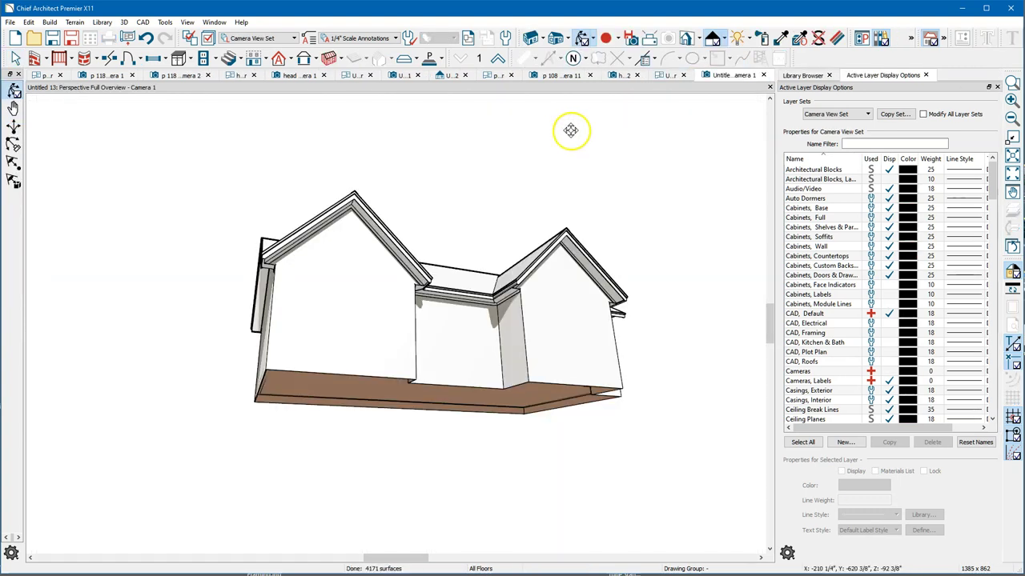
pyautogui.moveTo(475, 227); pyautogui.dragTo(505, 282)
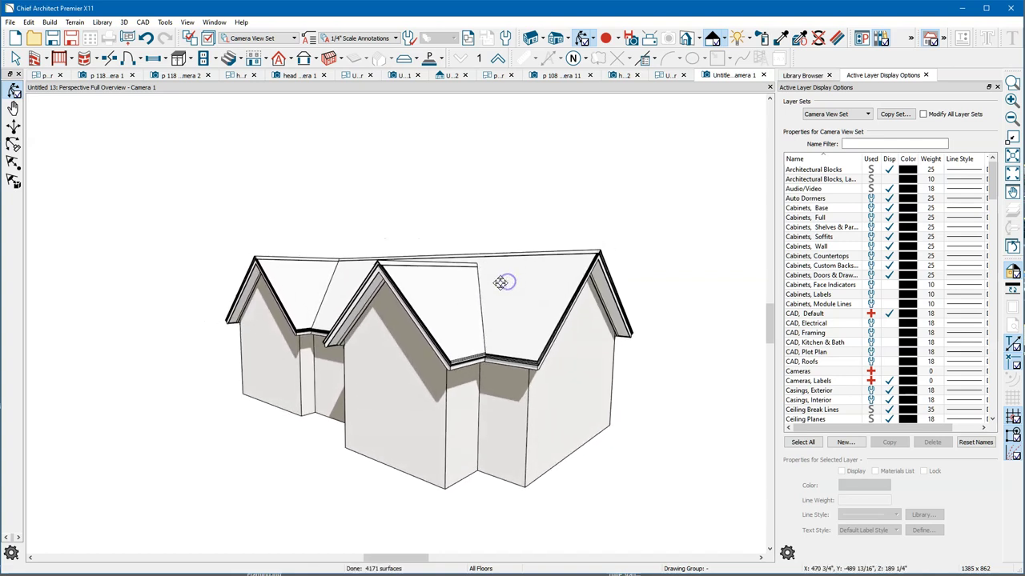
pyautogui.scroll(-2, 390, 381)
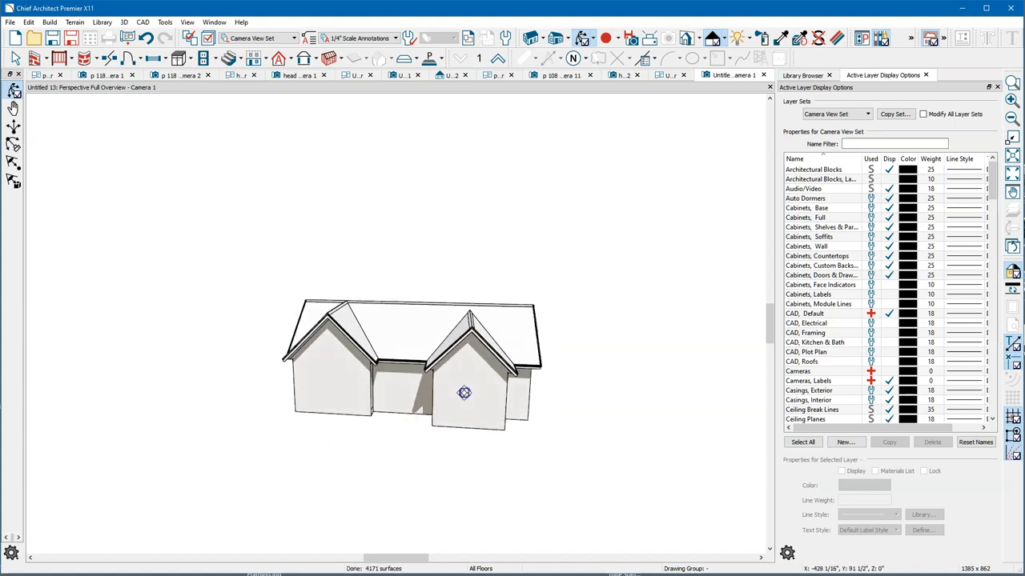
pyautogui.moveTo(463, 353); pyautogui.dragTo(427, 336)
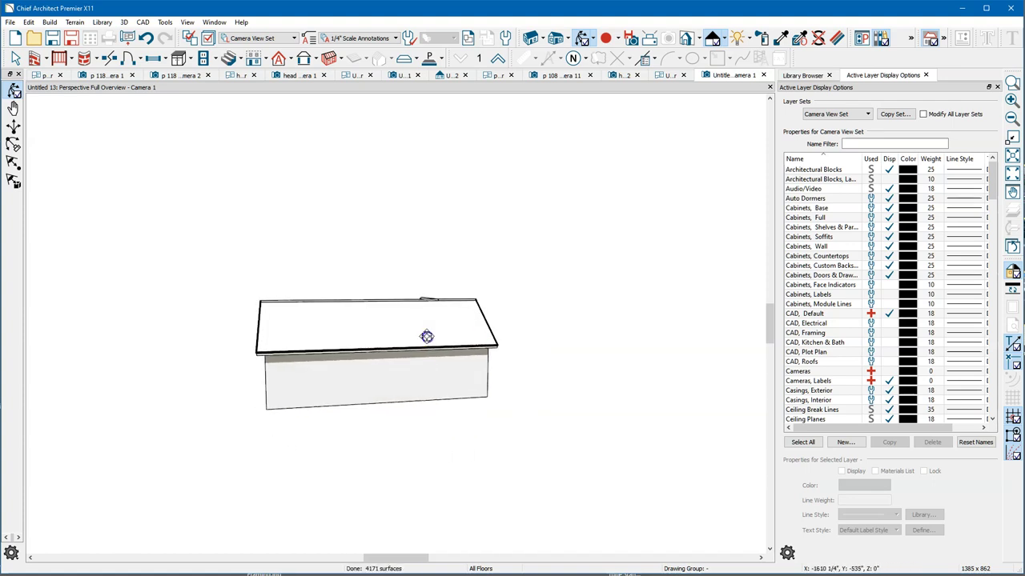